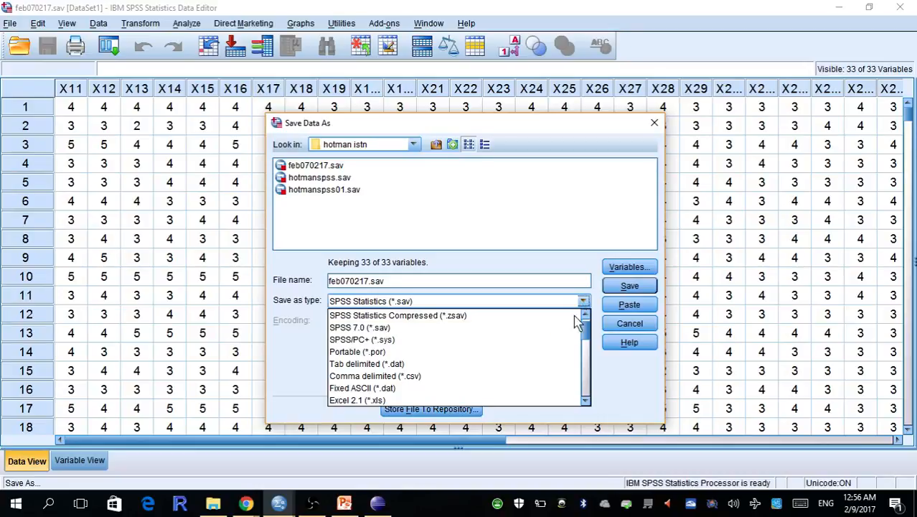
Save the dataset as the comma-delimited file feb070217.csv, replacing the existing copy in the hotman istn folder
left_click(545, 377)
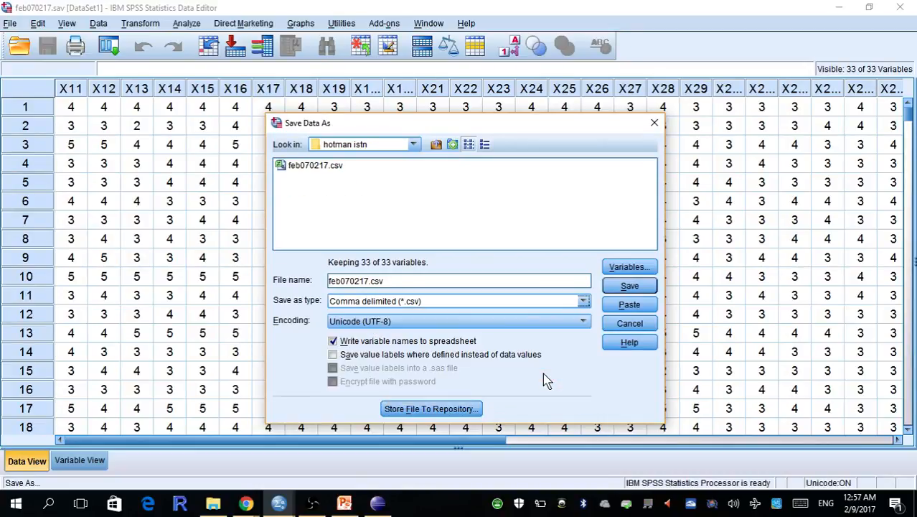
left_click(608, 288)
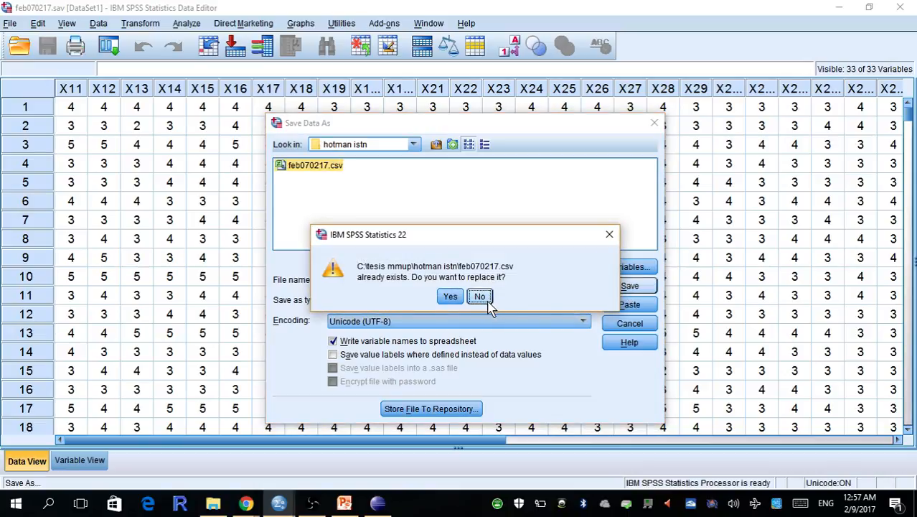
left_click(450, 296)
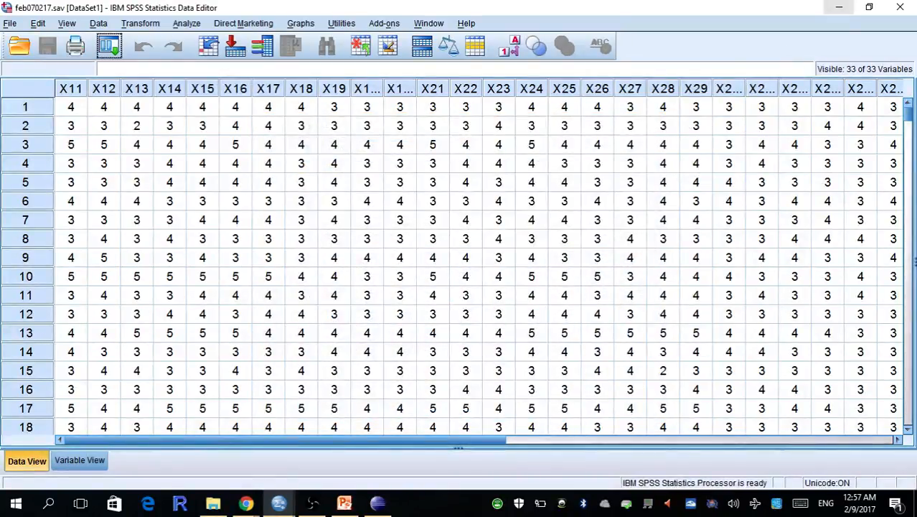
Minimize the SPSS, PowerPoint, Open Broadcaster and SmartPLS windows to get to the desktop
left_click(843, 10)
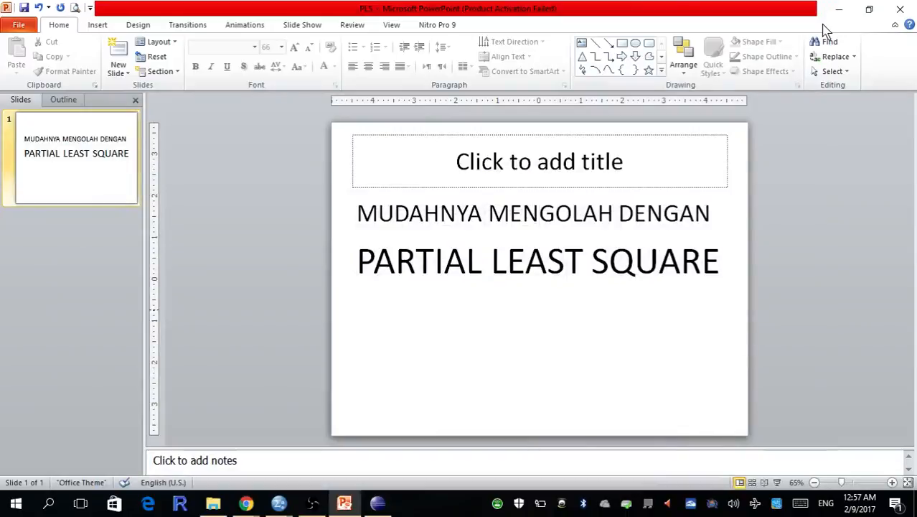
left_click(840, 14)
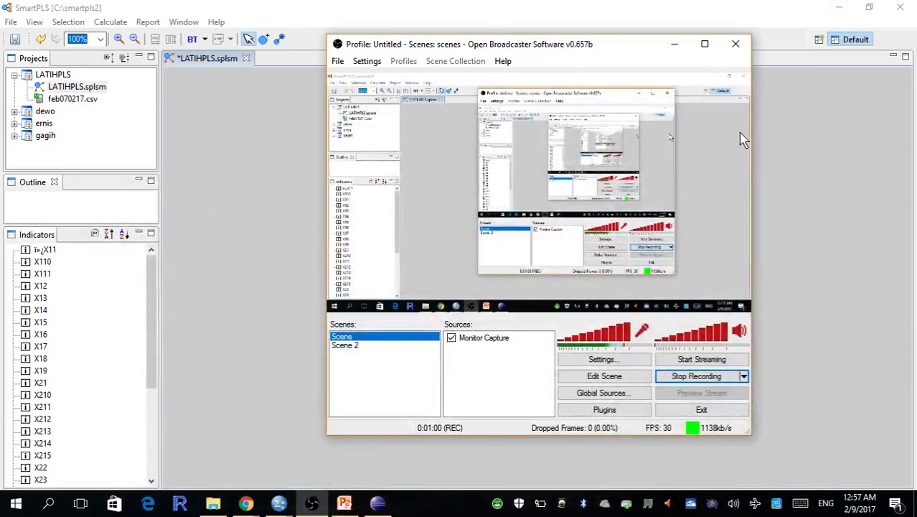
left_click(675, 43)
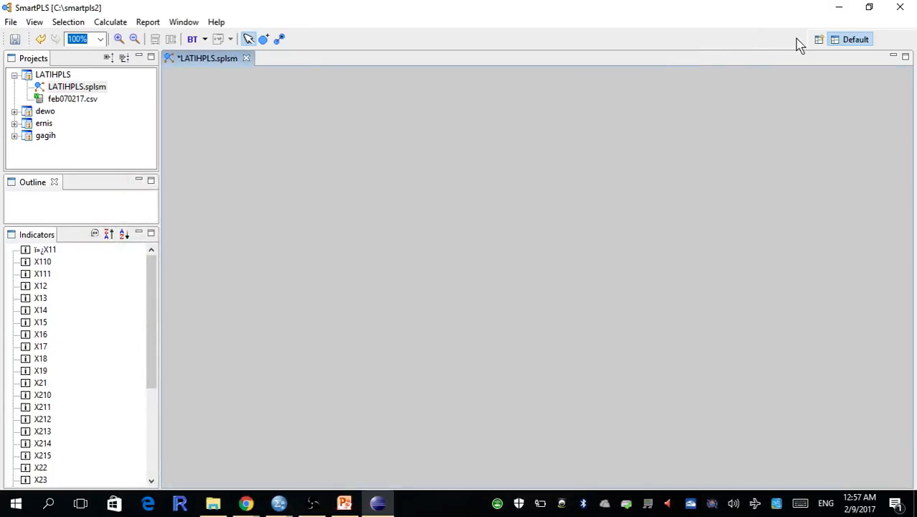
left_click(845, 10)
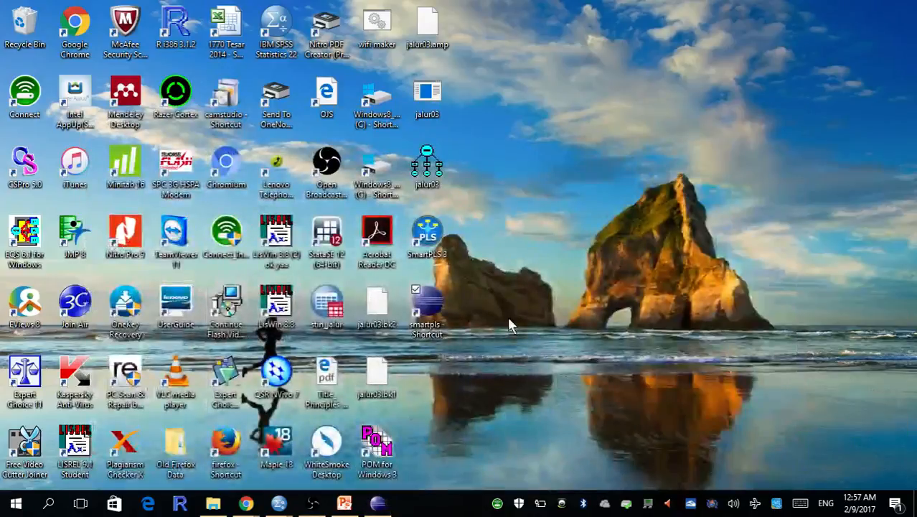
Try to launch SmartPLS from its desktop shortcut with the workspace C:\smartpls2, and close the workspace launcher
double_click(438, 323)
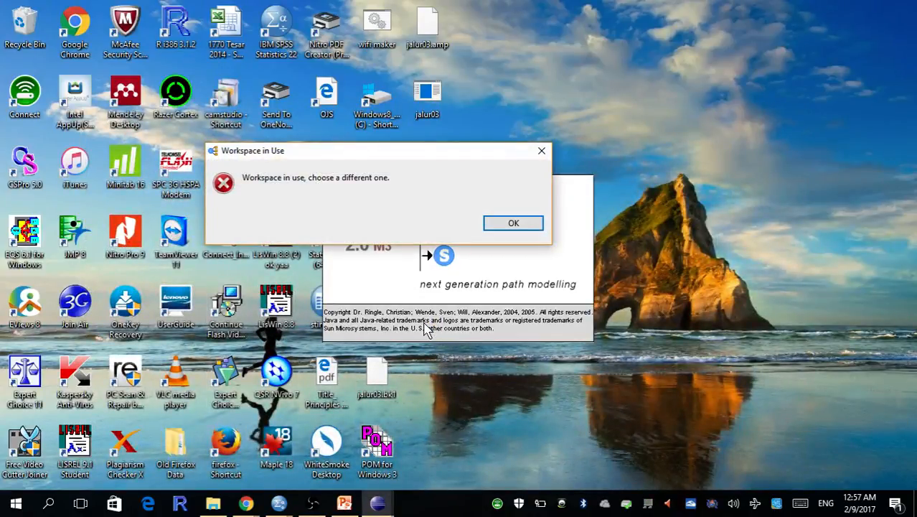
left_click(508, 226)
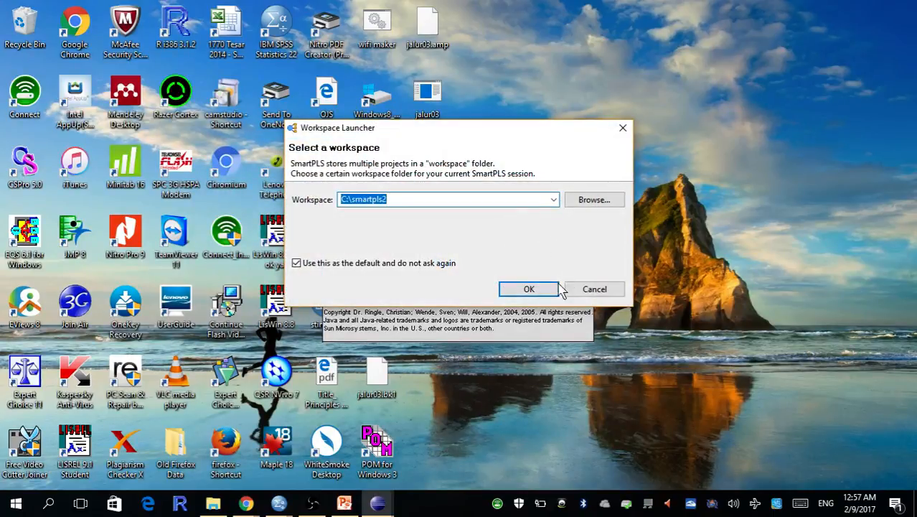
left_click(529, 288)
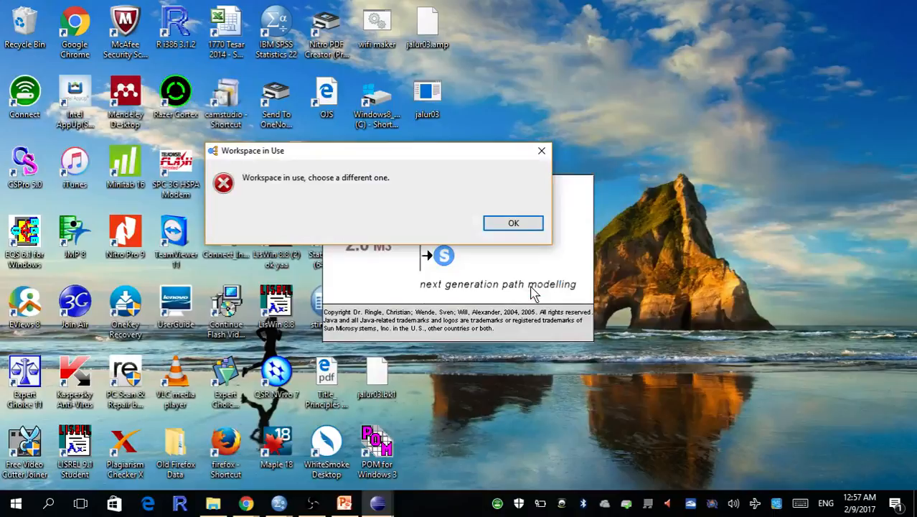
left_click(523, 224)
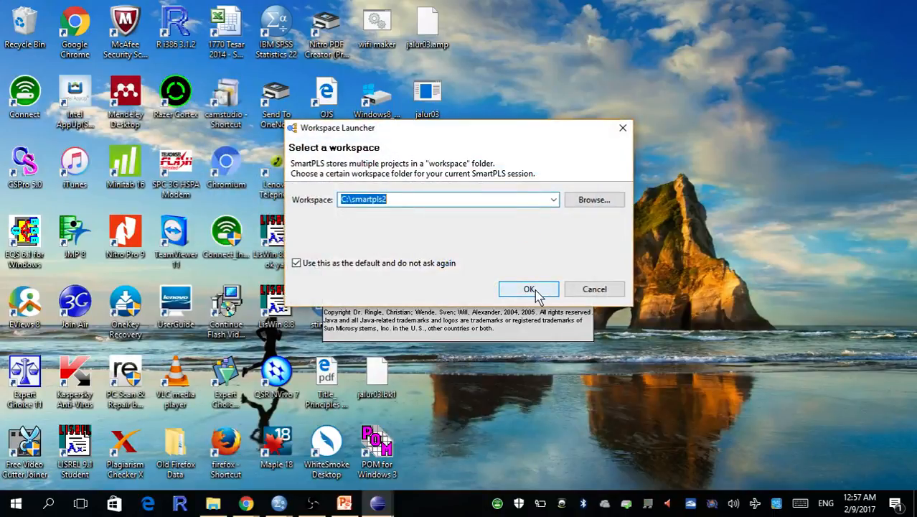
left_click(534, 289)
left_click(528, 228)
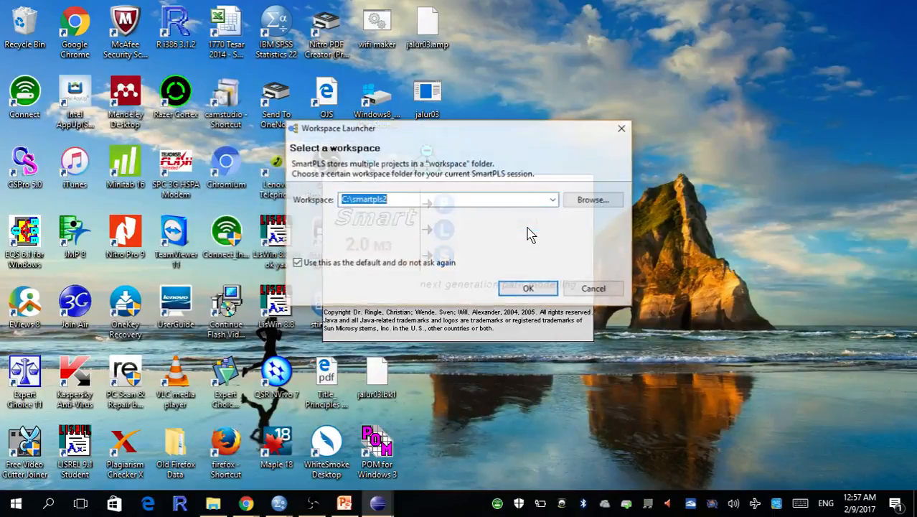
left_click(621, 132)
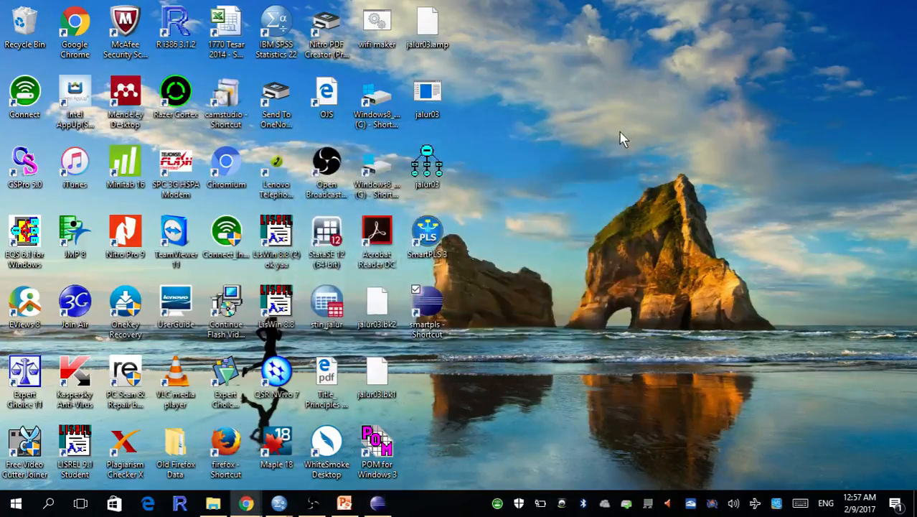
Switch to the running SmartPLS window and start a new project named MIKA with indicator data import enabled
left_click(376, 504)
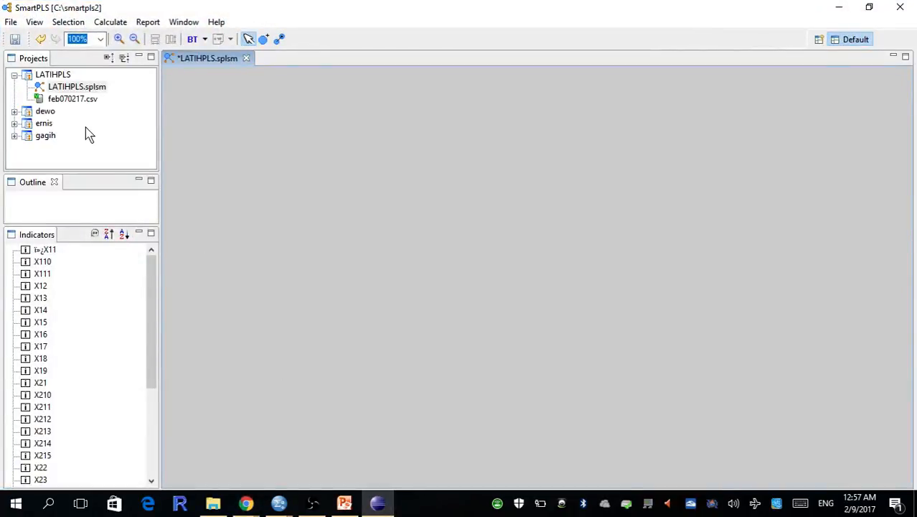
left_click(10, 23)
mouse_move(28, 36)
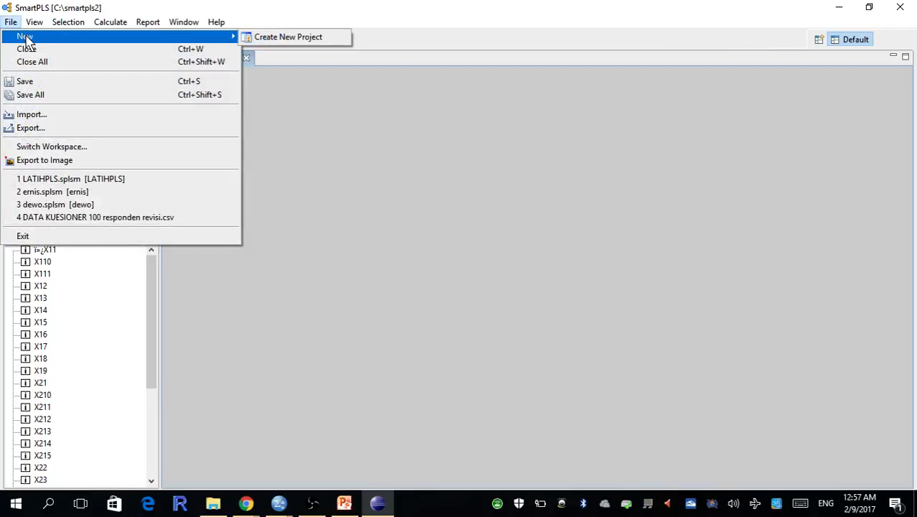
left_click(295, 36)
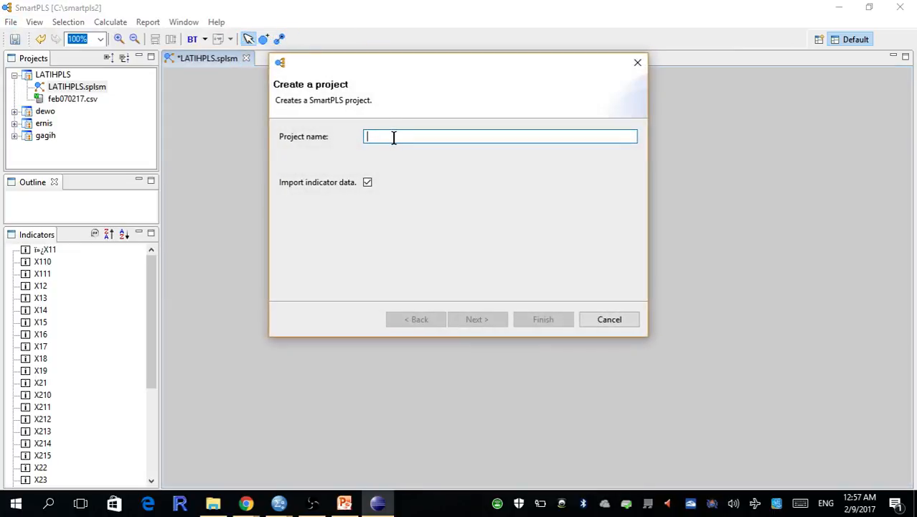
type("MIKA")
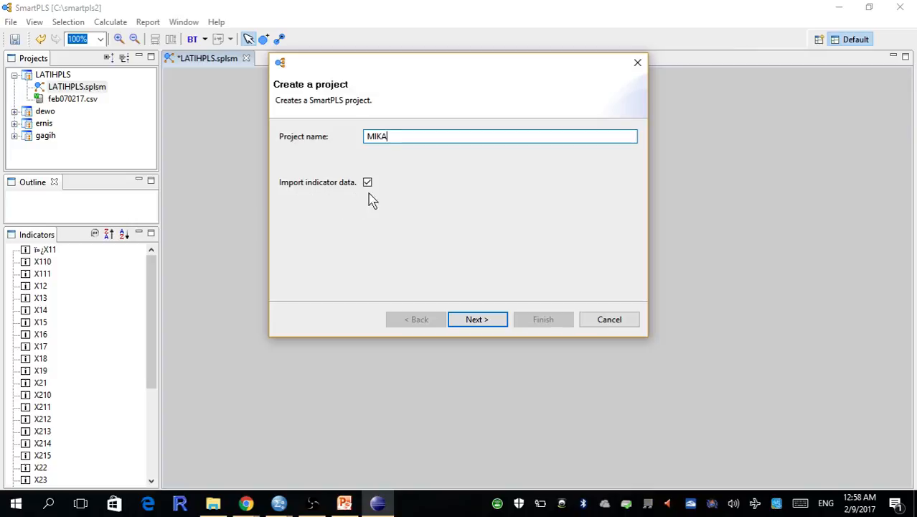
left_click(479, 322)
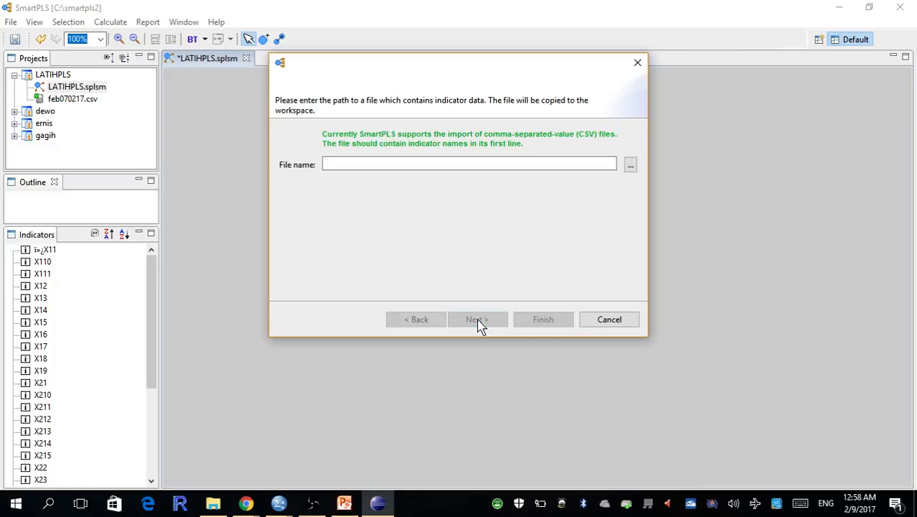
Import feb070217.csv from the hotman istn folder as indicator data with missing values coded -1.0, and finish creating the project
left_click(631, 165)
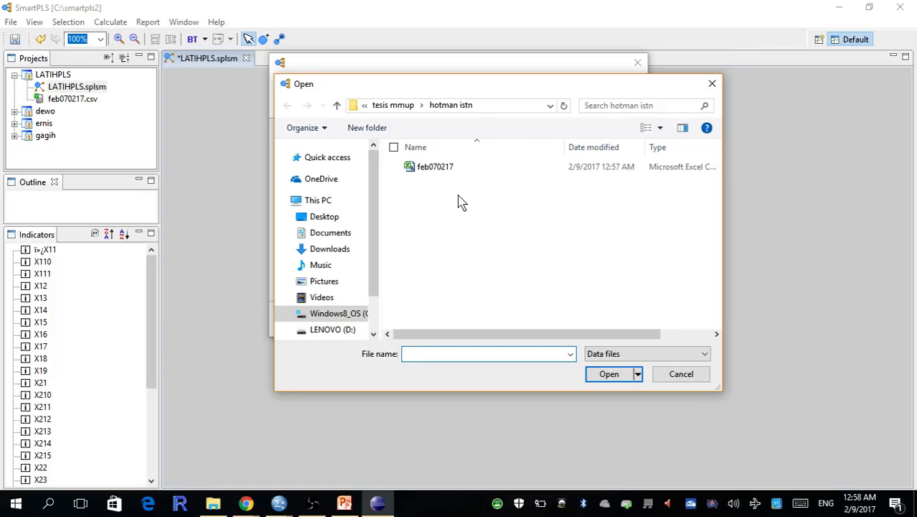
left_click(443, 169)
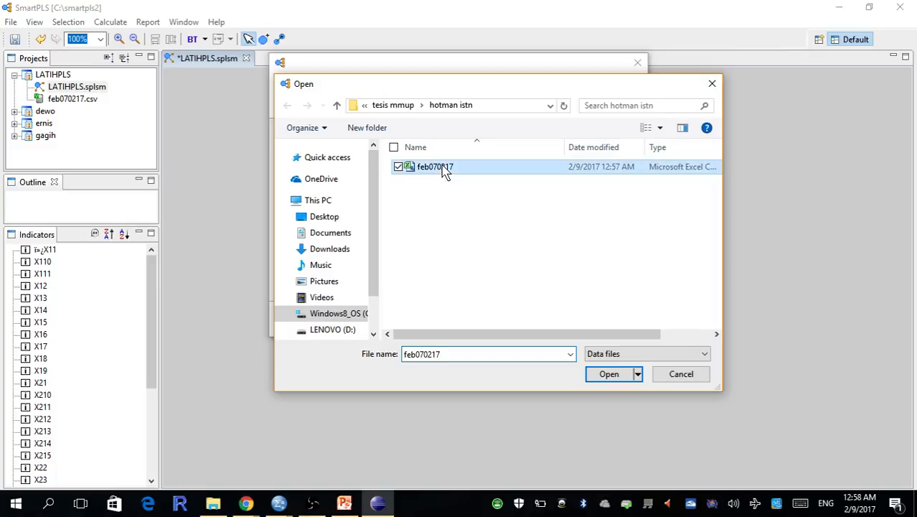
left_click(609, 374)
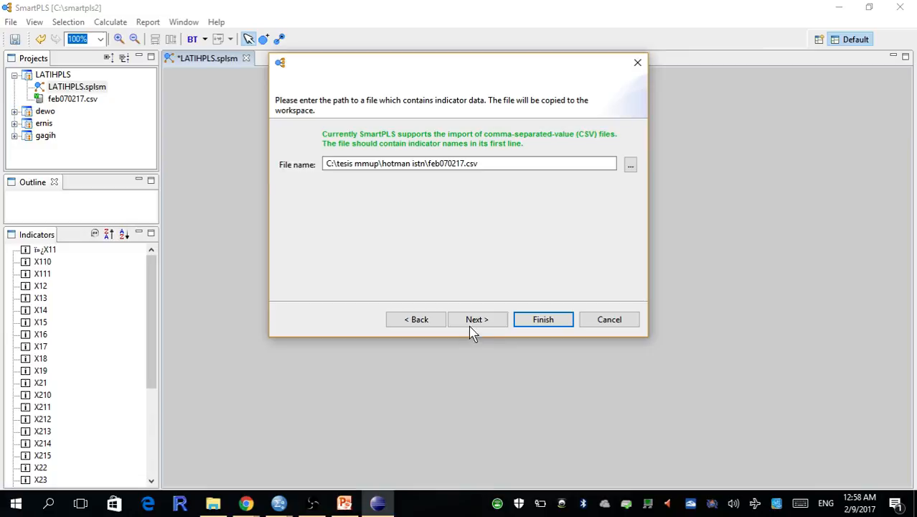
left_click(472, 321)
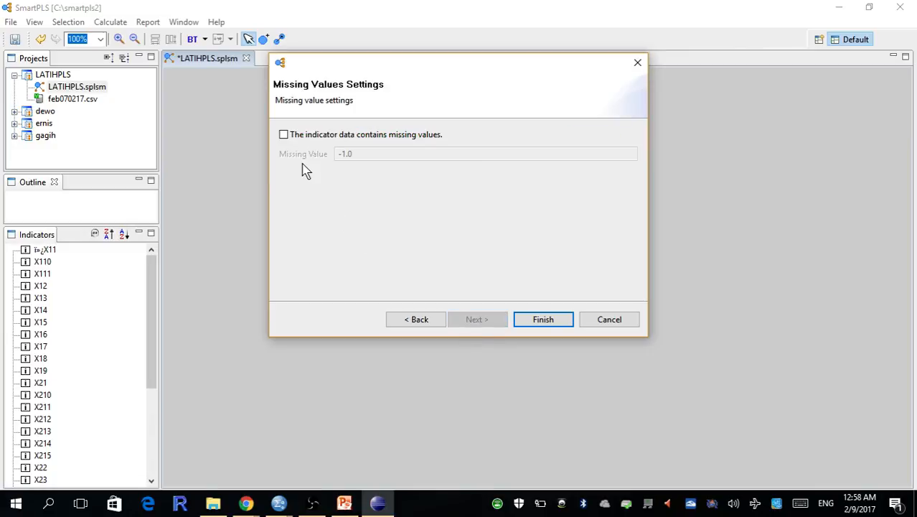
left_click(284, 135)
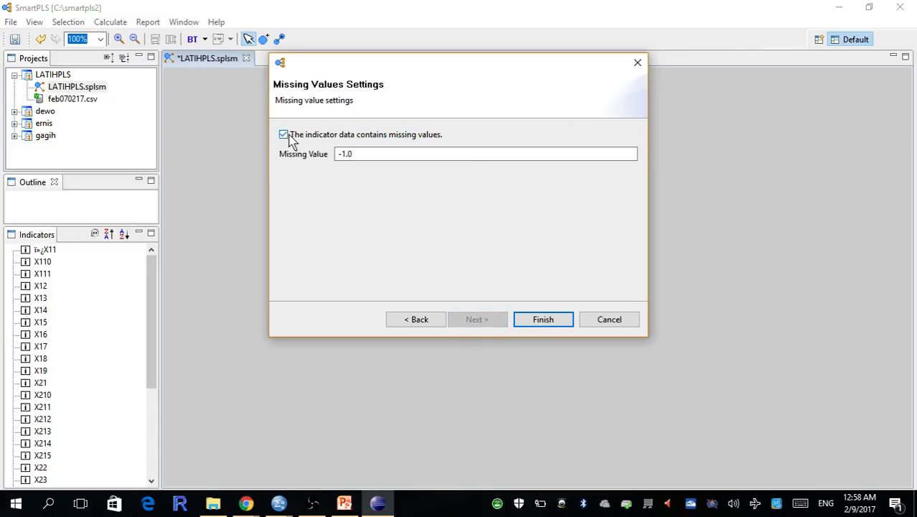
left_click(543, 320)
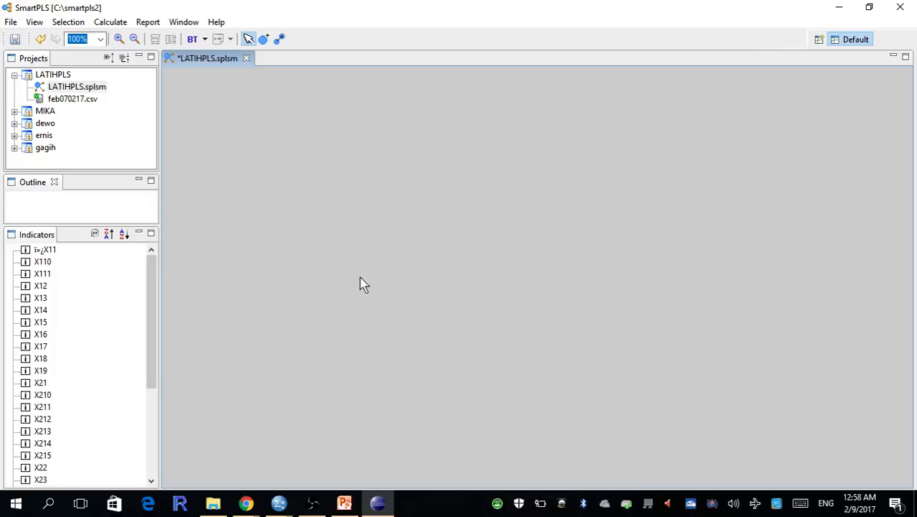
Expand the MIKA project and open its MIKA.splsm model for editing
left_click(16, 112)
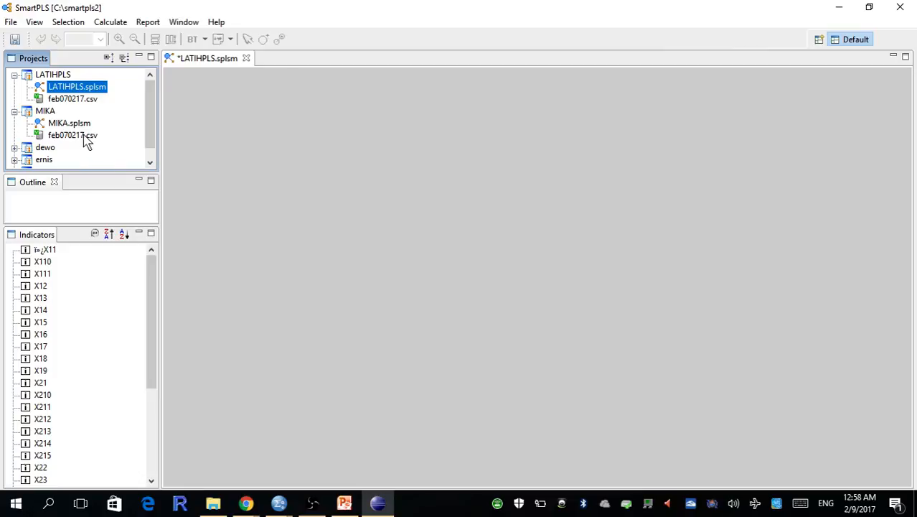
left_click(81, 125)
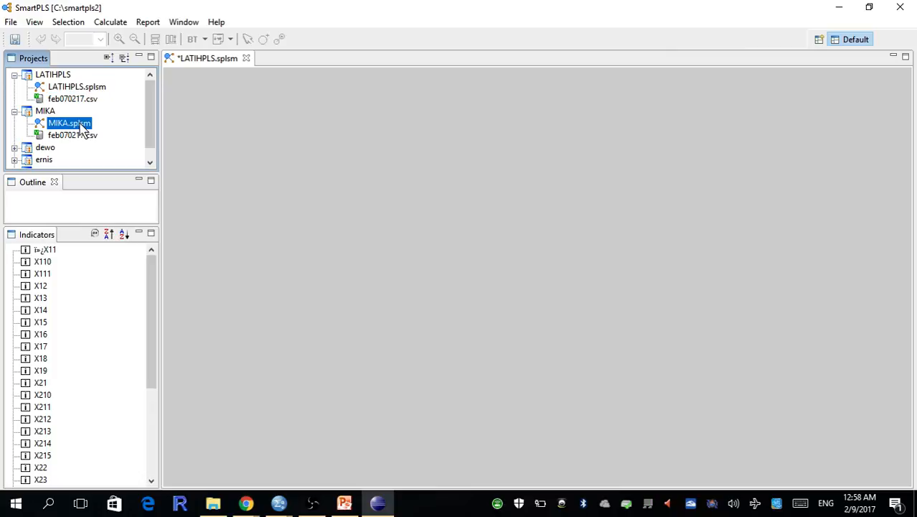
double_click(81, 125)
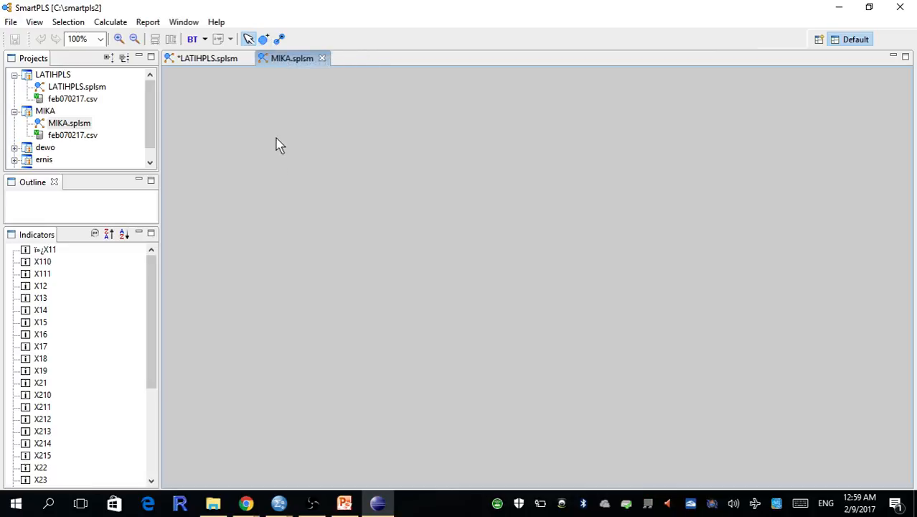
Place three latent variables on the blank MIKA model, two across the upper area and one below, deleting the overlapping extra one
left_click(264, 40)
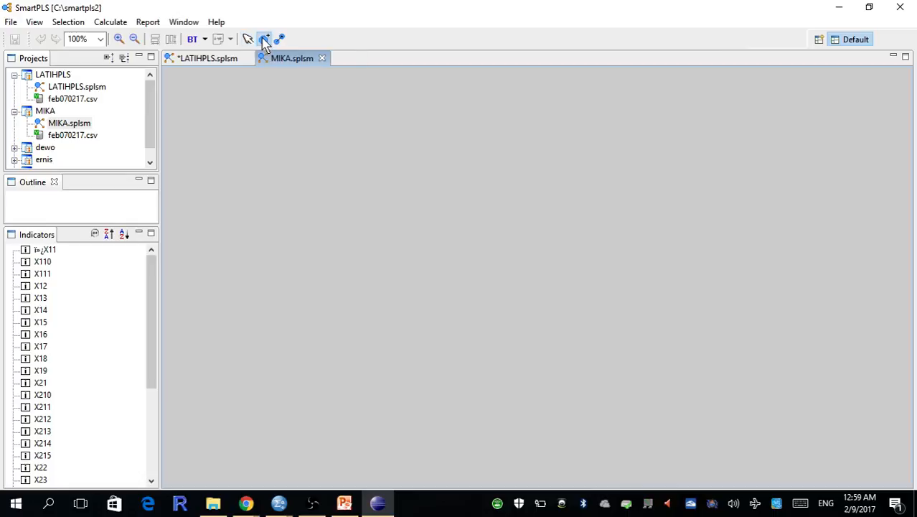
left_click(336, 192)
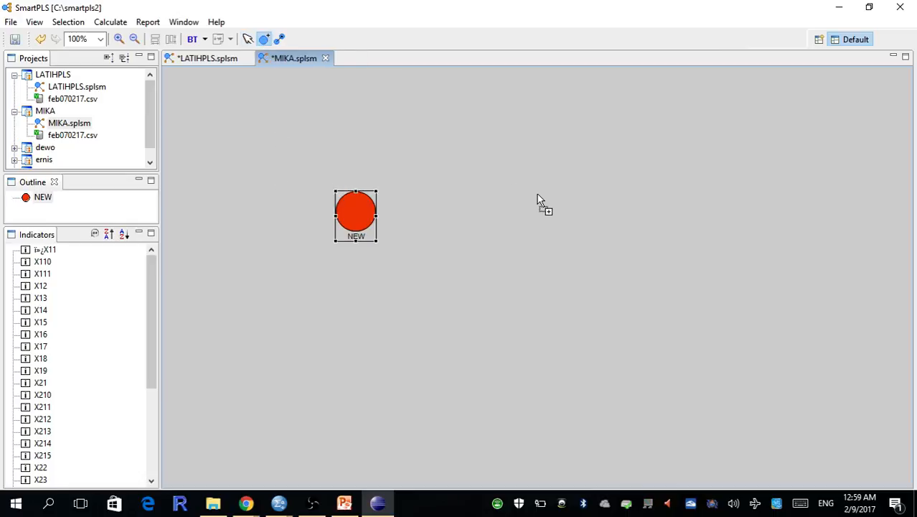
left_click(599, 177)
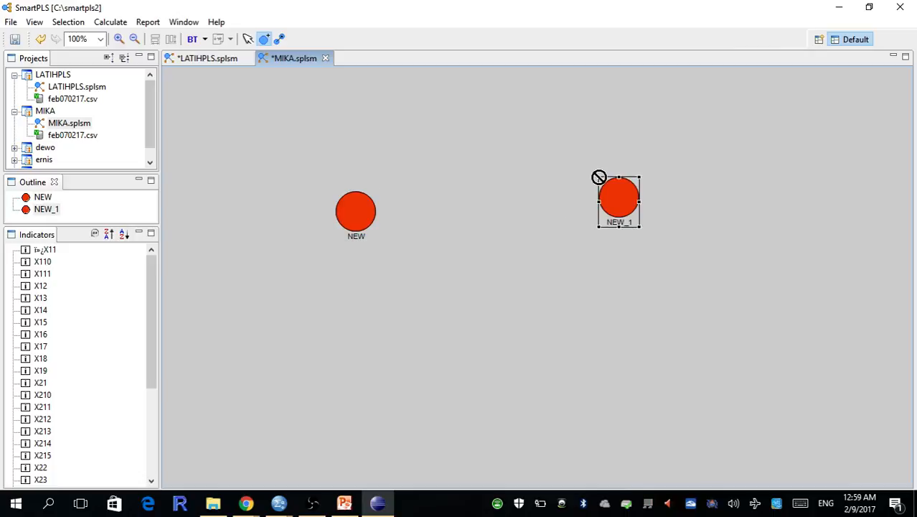
left_click(548, 342)
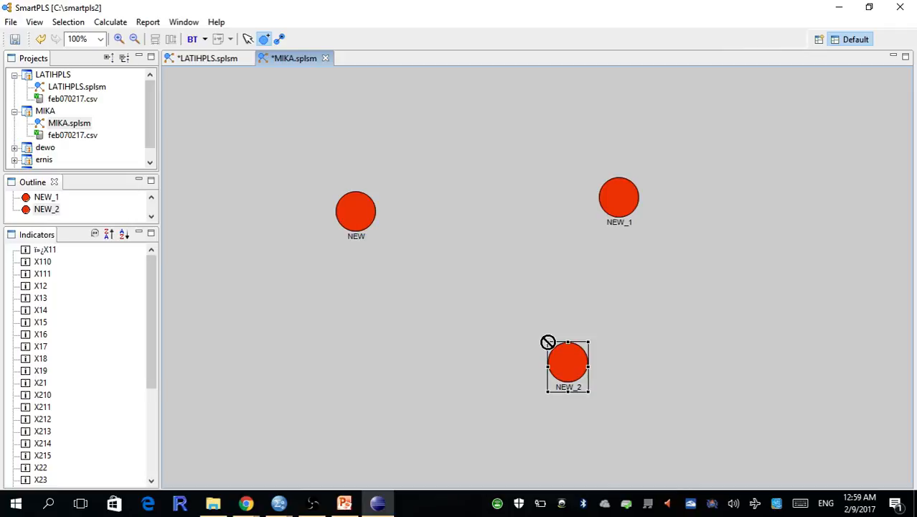
left_click(541, 343)
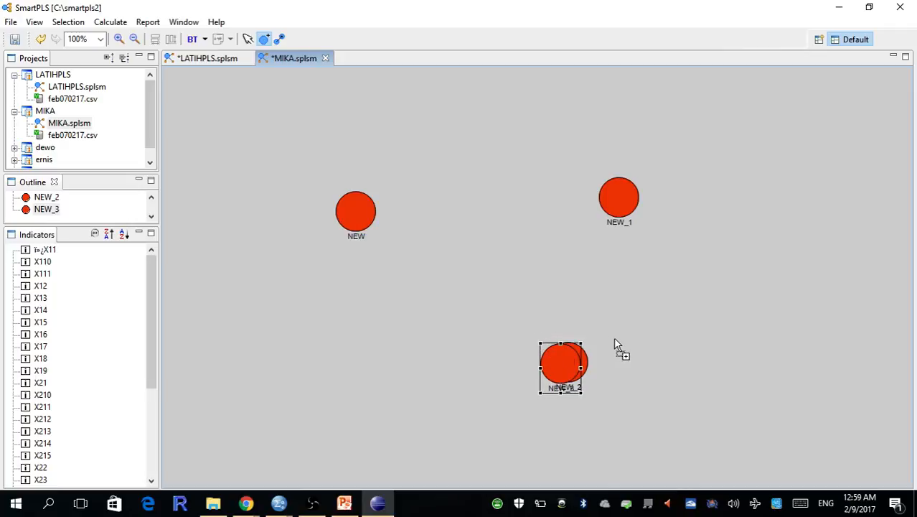
key("Delete")
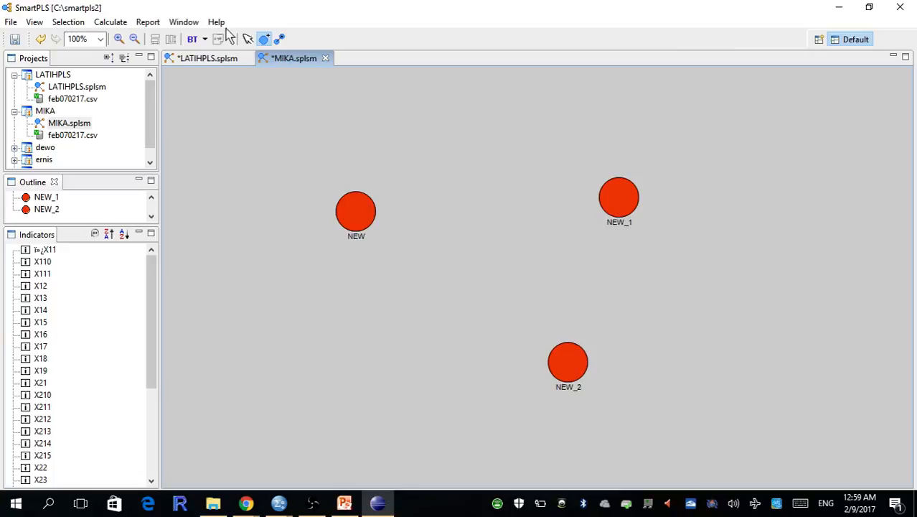
Rename the upper-left latent variable NEW as SKKN
left_click(247, 38)
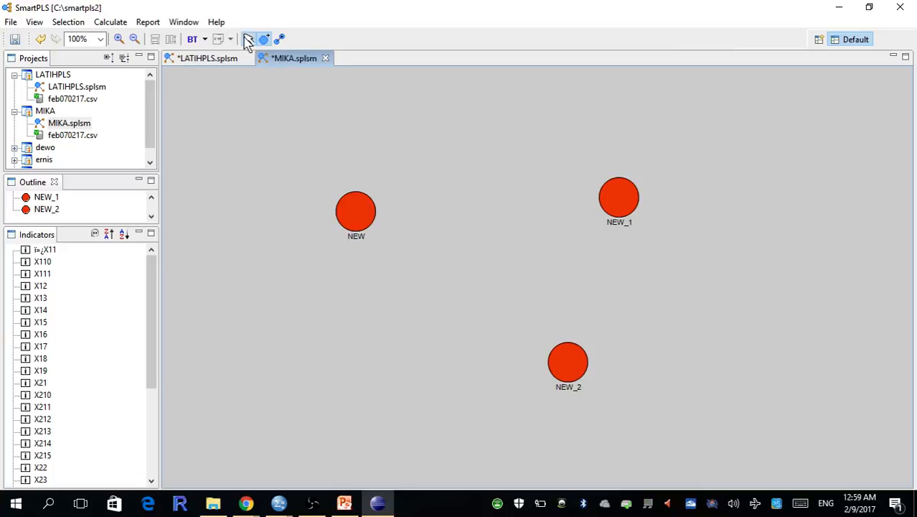
left_click(354, 209)
right_click(354, 209)
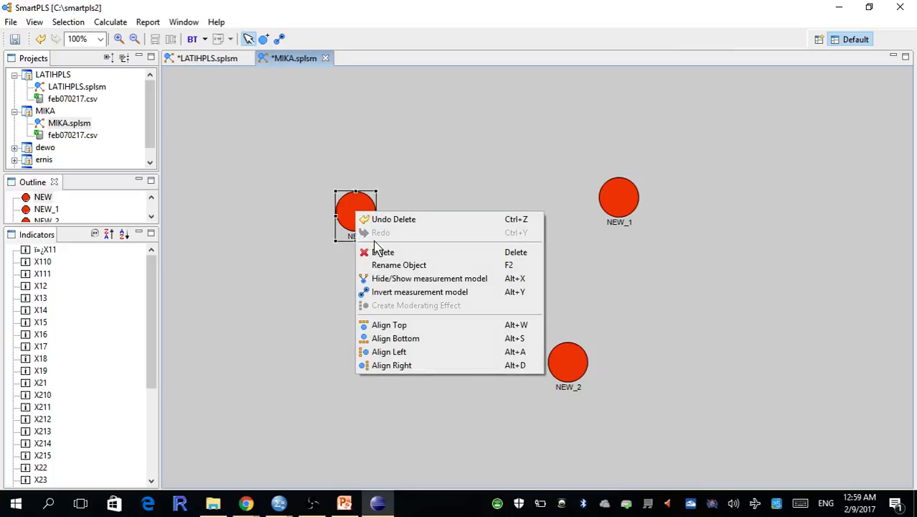
left_click(394, 266)
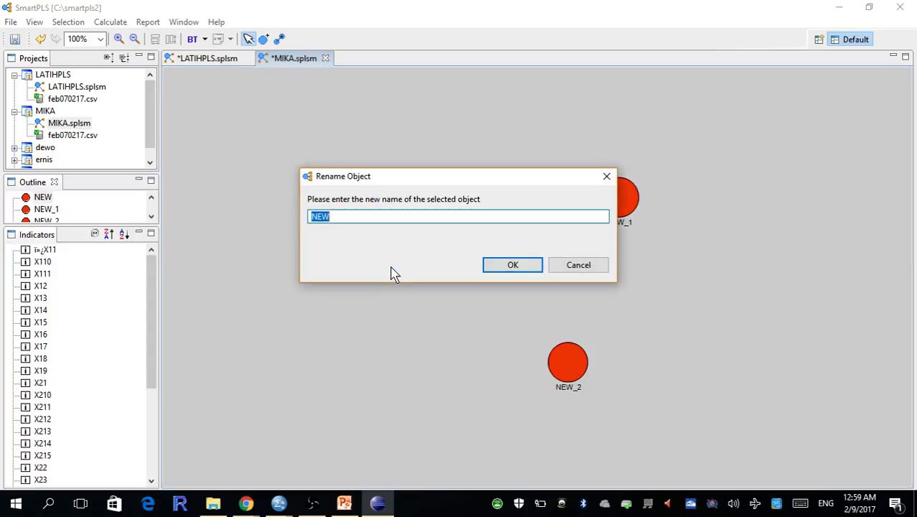
type("SKKN")
left_click(534, 267)
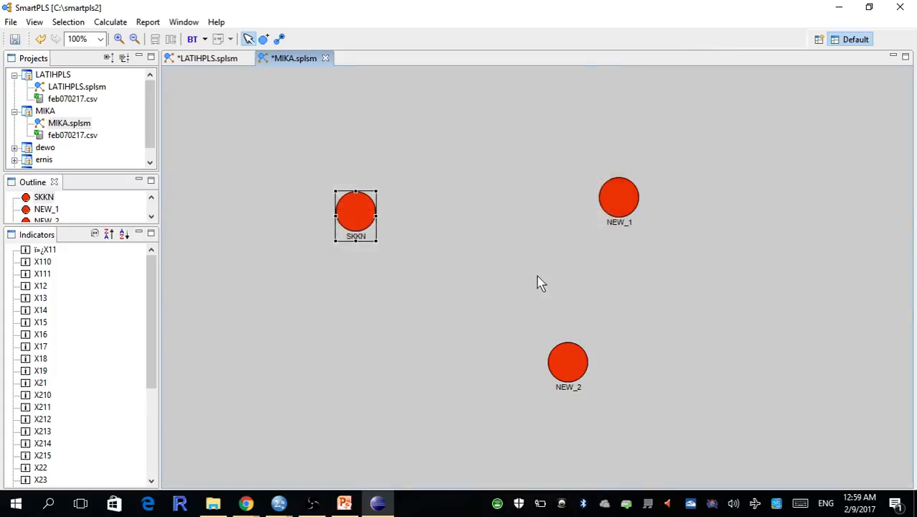
Rename the lower latent variable NEW_2 as LATIHAN
left_click(567, 360)
right_click(567, 361)
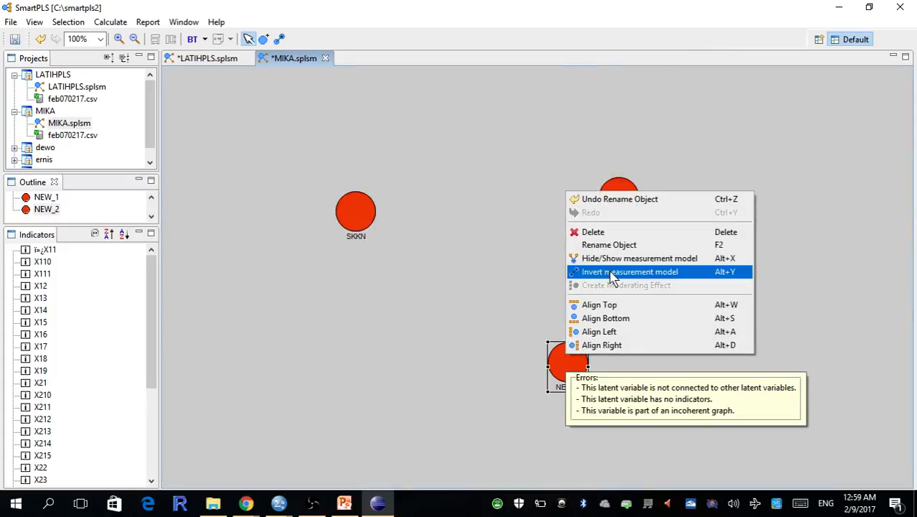
left_click(612, 245)
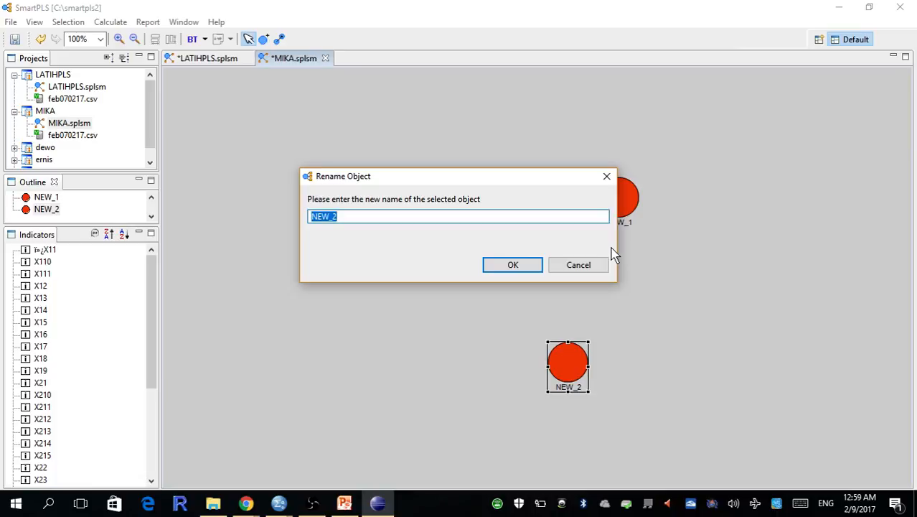
type("LATIHAN")
left_click(530, 269)
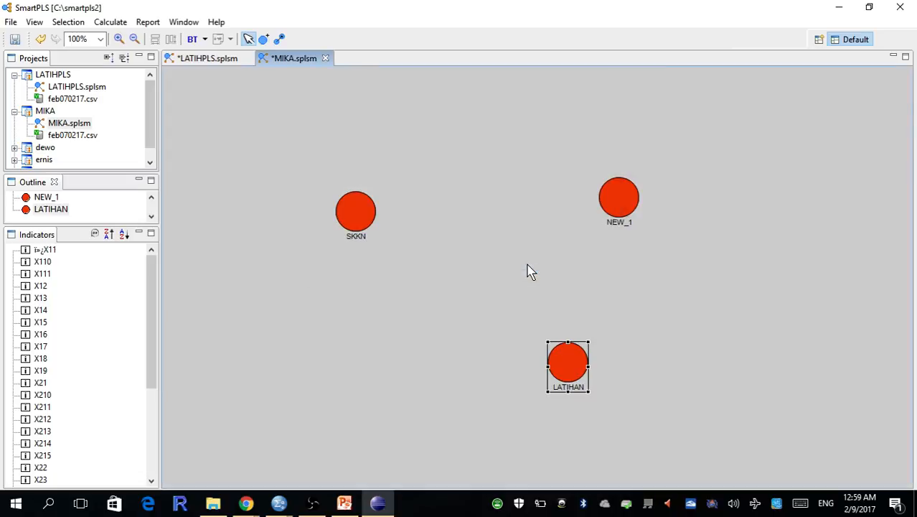
Rename the remaining latent variable NEW_1 as SKILL
left_click(622, 206)
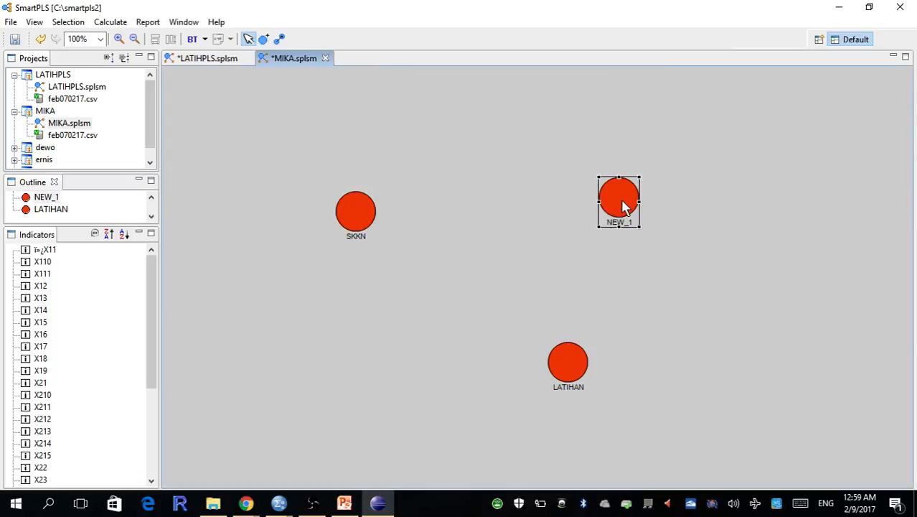
right_click(622, 206)
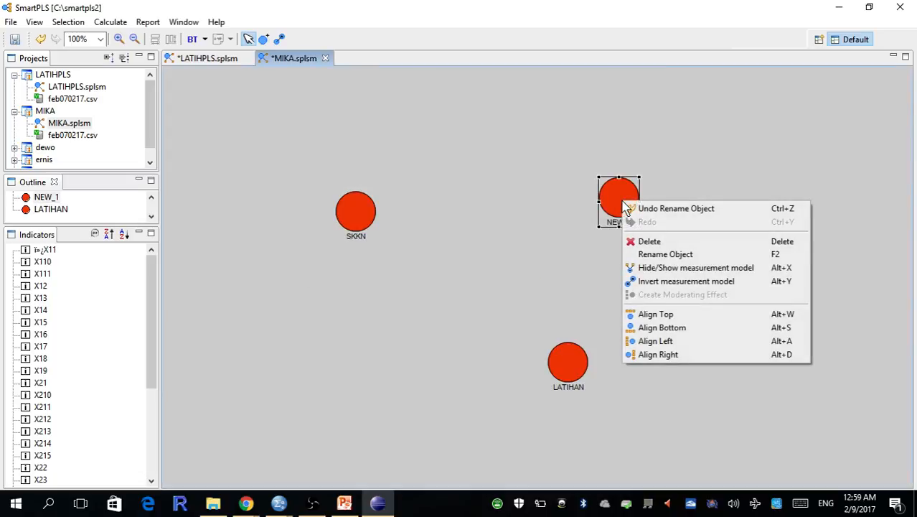
left_click(655, 254)
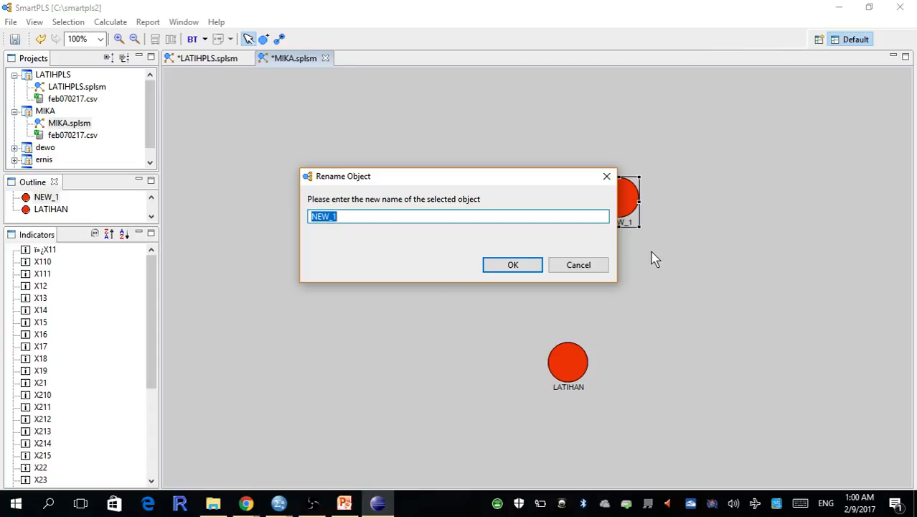
type("SKILL")
left_click(517, 266)
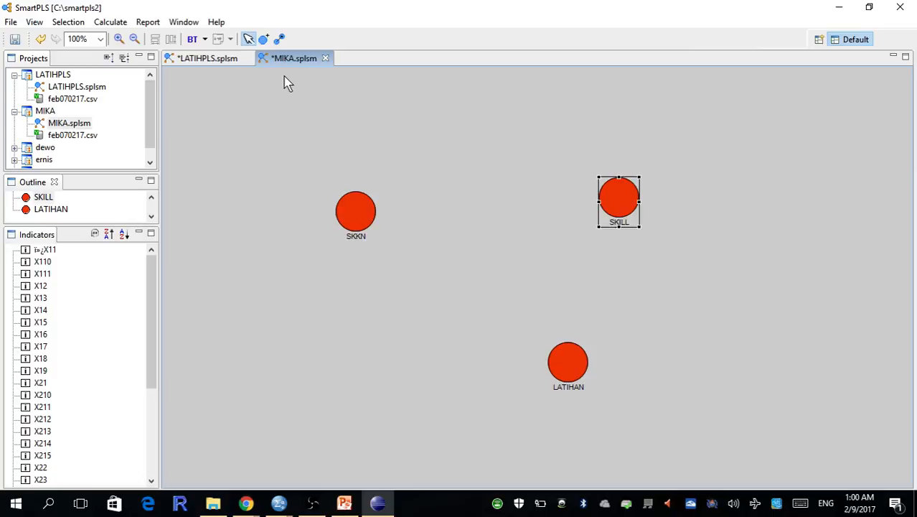
Draw structural paths from SKKN to SKILL, from SKKN to LATIHAN, and from LATIHAN to SKILL
left_click(280, 40)
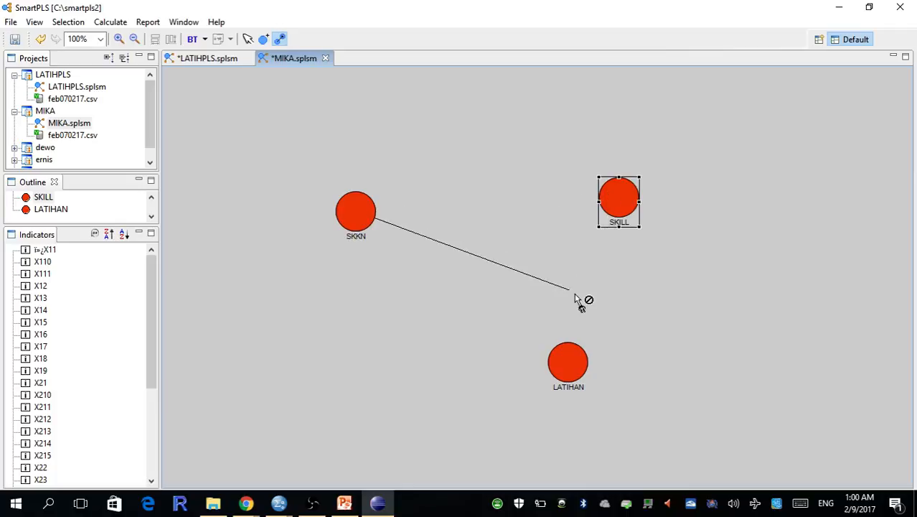
left_click(613, 204)
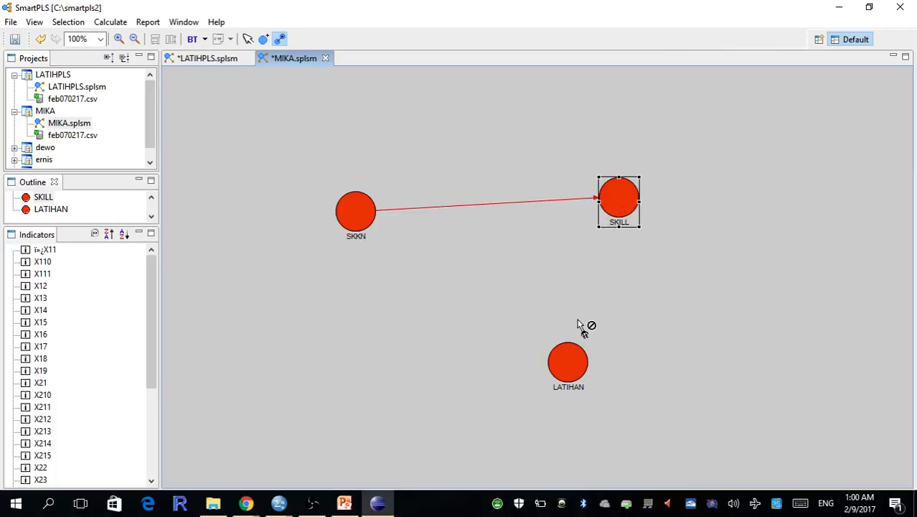
left_click(361, 225)
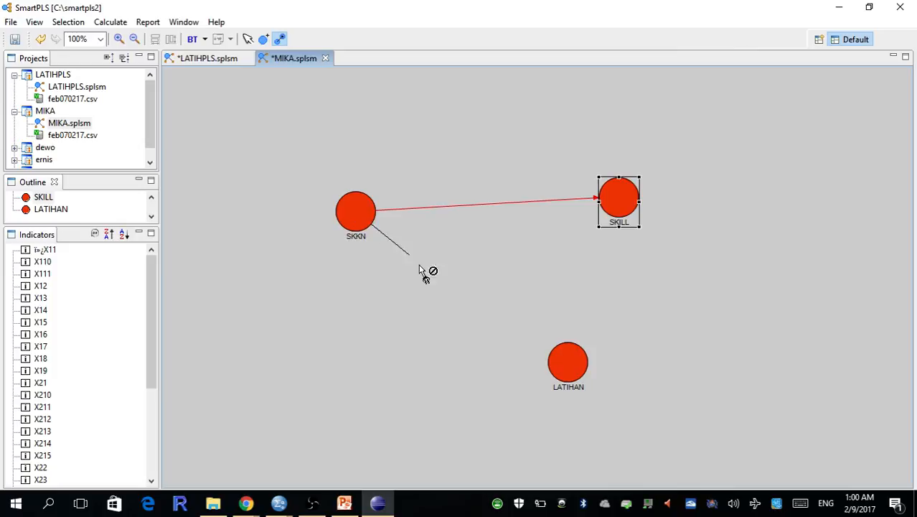
left_click(572, 362)
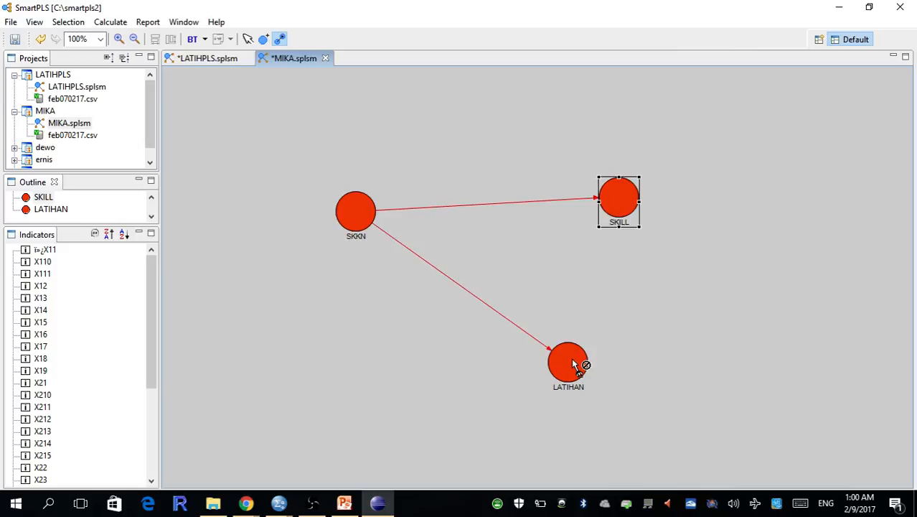
left_click(573, 364)
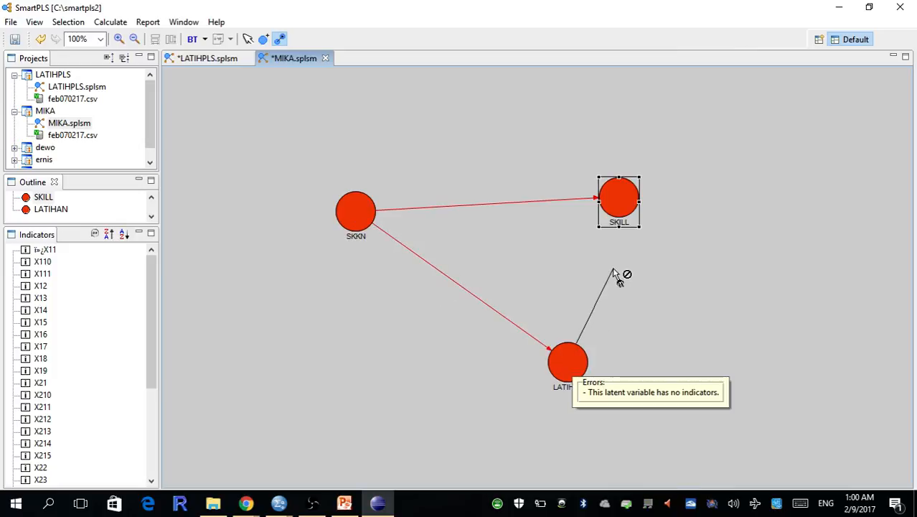
left_click(631, 207)
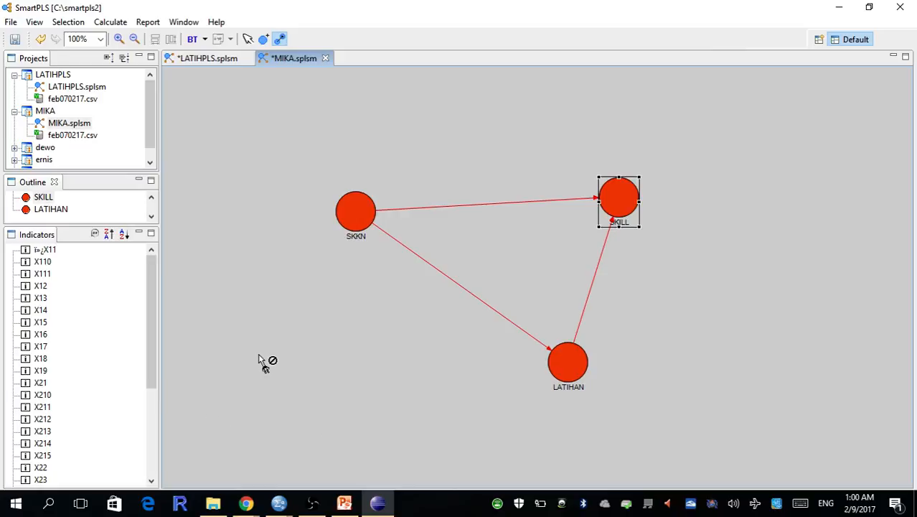
Assign the indicators X110, X111 and X12 through X19 to the SKKN latent variable
left_click(42, 262)
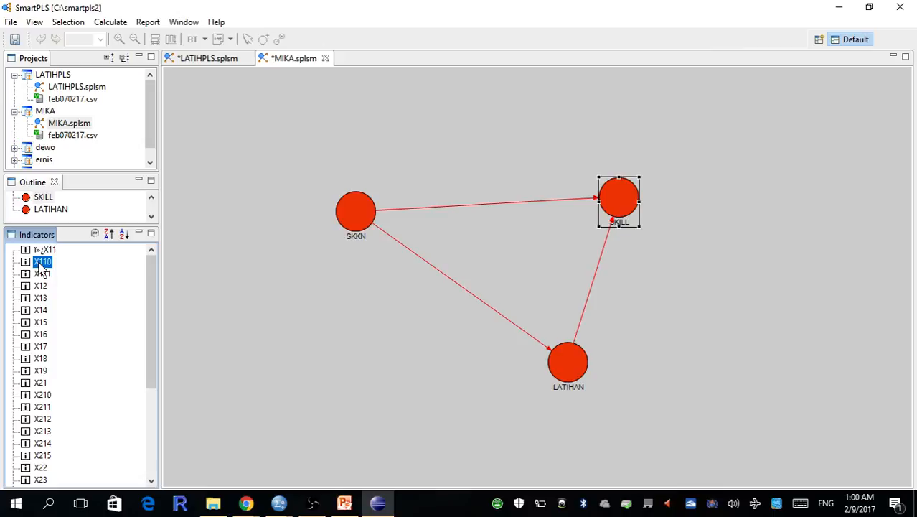
key("shift+Down")
key("shift+Down")
key("shift+Down")
key("shift+Down")
key("shift+Down")
key("shift+Down")
key("shift+Down")
key("shift+Down")
key("shift+Down")
key("shift+Down")
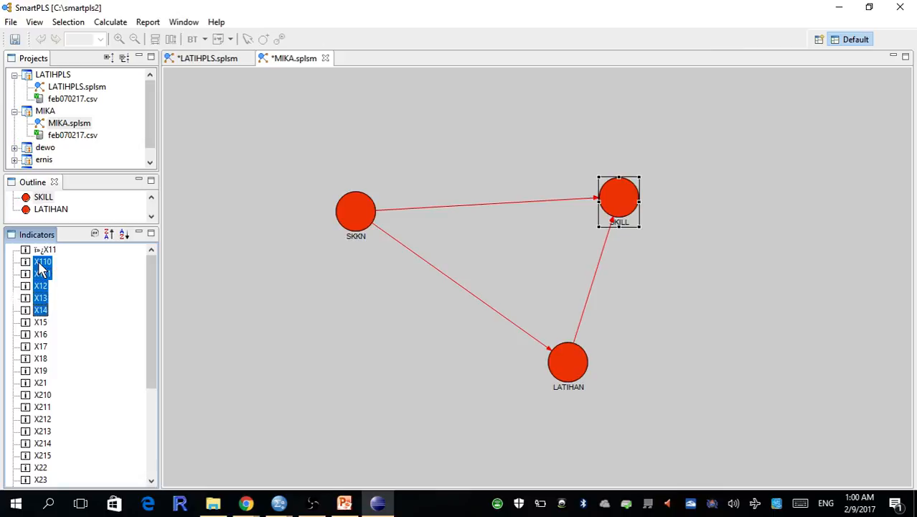
key("shift+Down")
key("shift+Up")
key("shift+Up")
key("shift+Up")
key("shift+Up")
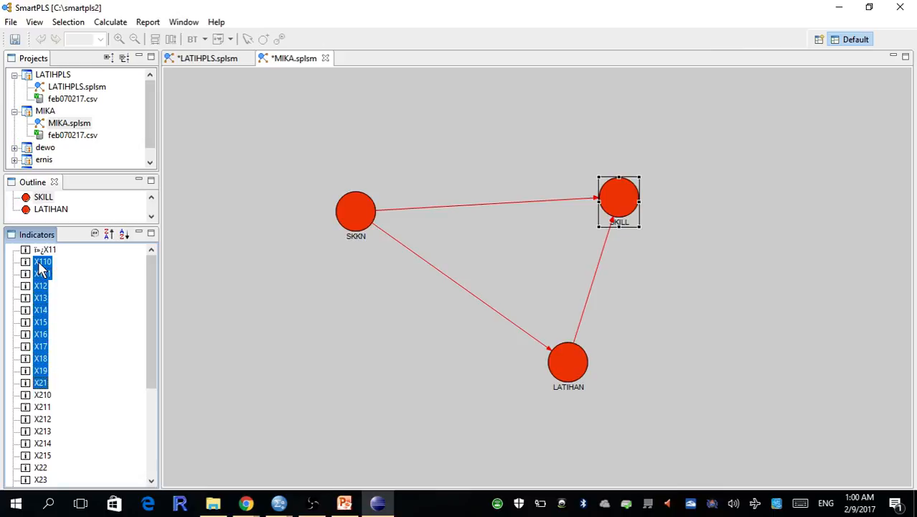
key("shift+Down")
key("shift+Down")
left_click_drag(39, 307, 352, 220)
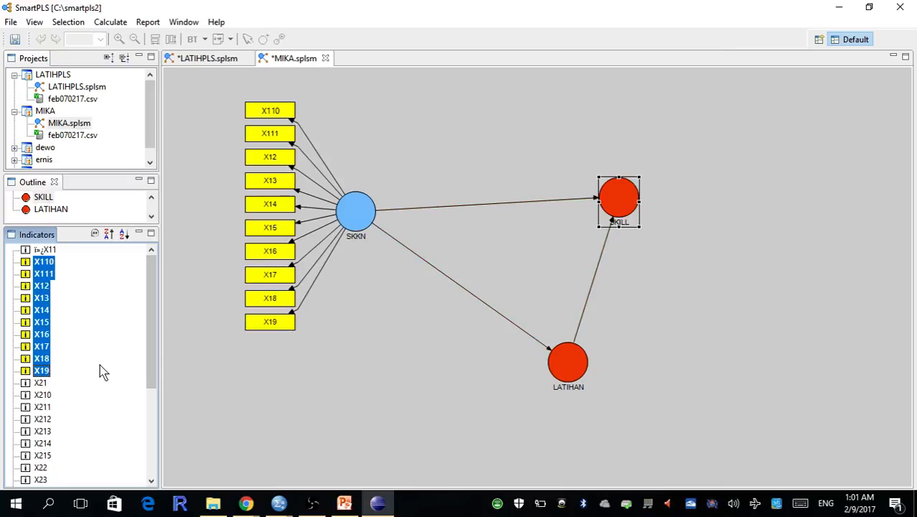
Assign the indicators X21, X210 through X215 and X22 through X29 to the LATIHAN latent variable
left_click(40, 384)
key("shift+Down")
key("shift+Down")
key("shift+Down")
key("shift+Down")
key("shift+Down")
key("shift+Down")
key("shift+Down")
key("shift+Down")
key("shift+Down")
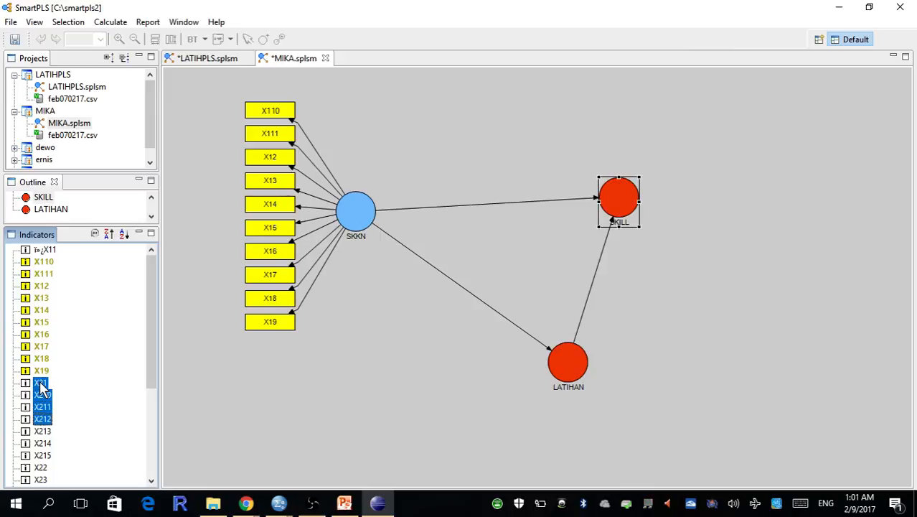
key("shift+Down")
key("shift+Down")
key("shift+Down")
key("shift+Down")
key("shift+Down")
key("shift+Down")
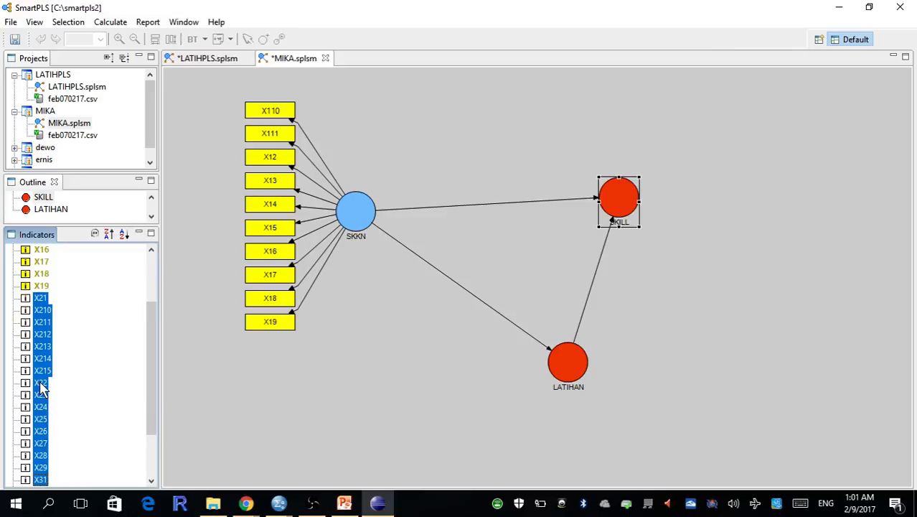
key("shift+Down")
key("shift+Up")
key("shift+Up")
key("shift+Up")
key("shift+Down")
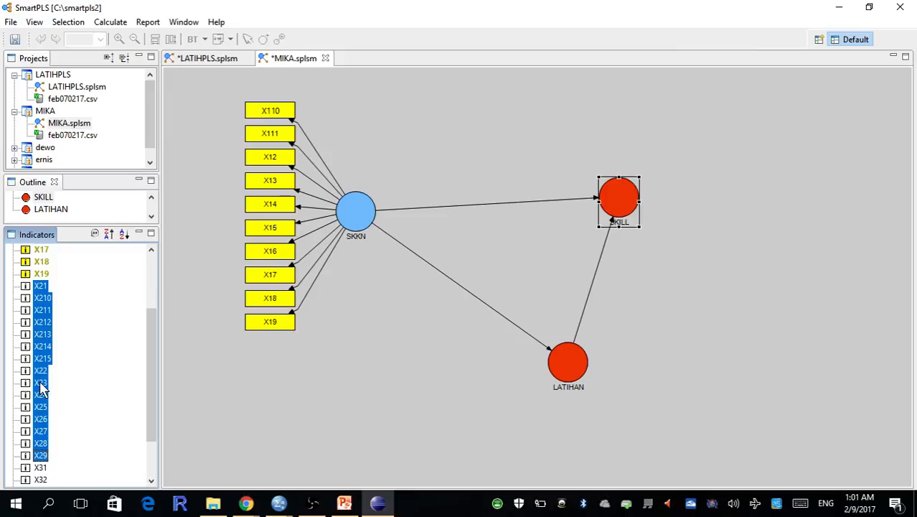
left_click_drag(41, 387, 561, 368)
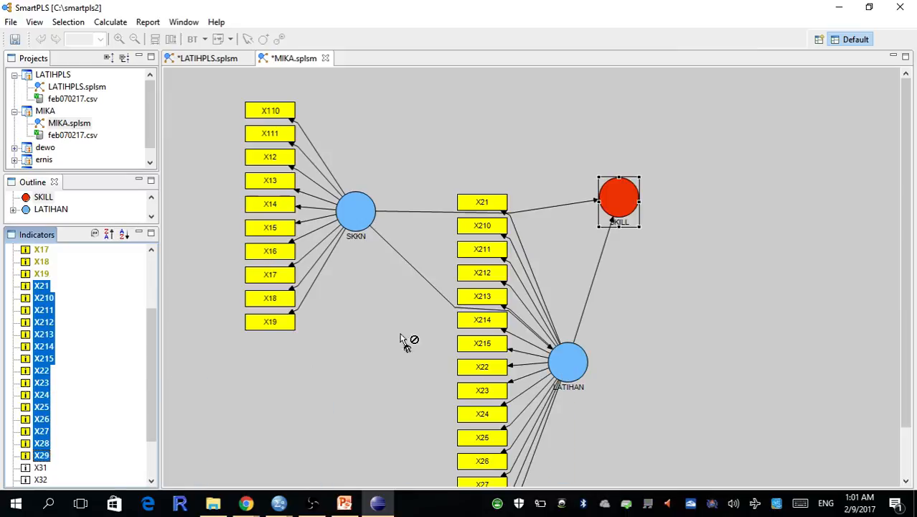
Assign the indicators X31 through X37 to the SKILL latent variable
left_click(155, 465)
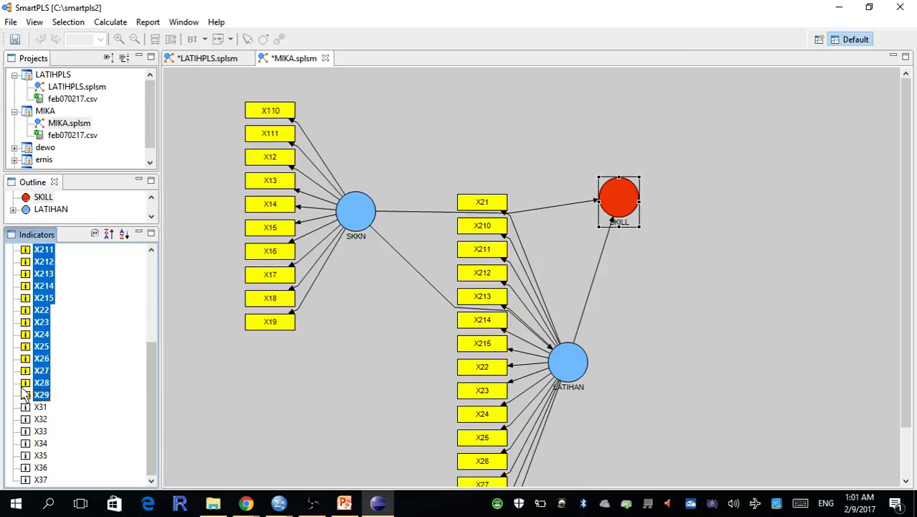
left_click(41, 406)
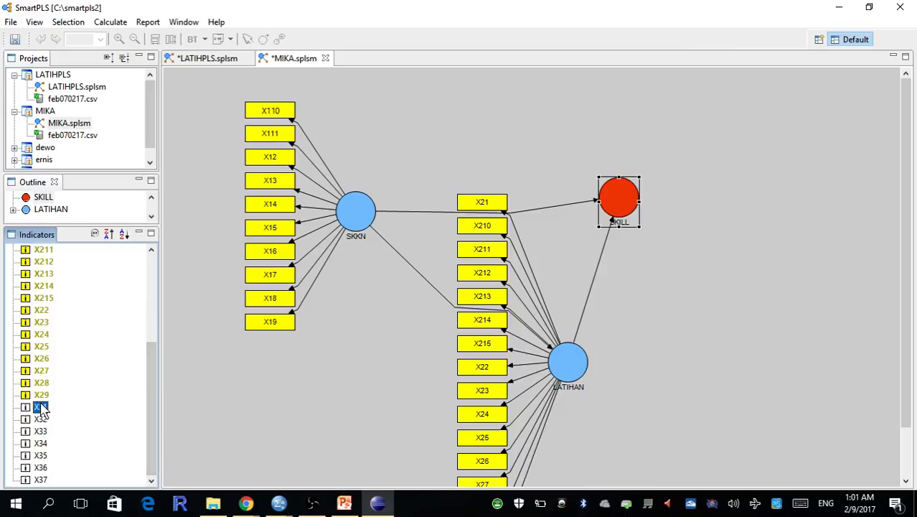
key("shift+Down")
key("shift+Down")
key("shift+Down")
key("shift+Down")
key("shift+Down")
key("shift+Down")
left_click_drag(41, 407, 627, 204)
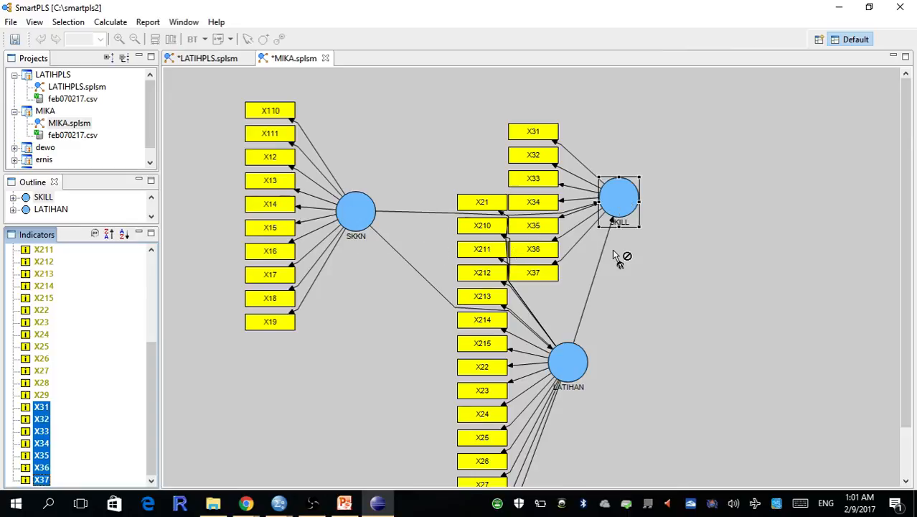
Align SKILL's indicators to the right of its circle and try to align LATIHAN's indicators below its circle
right_click(617, 205)
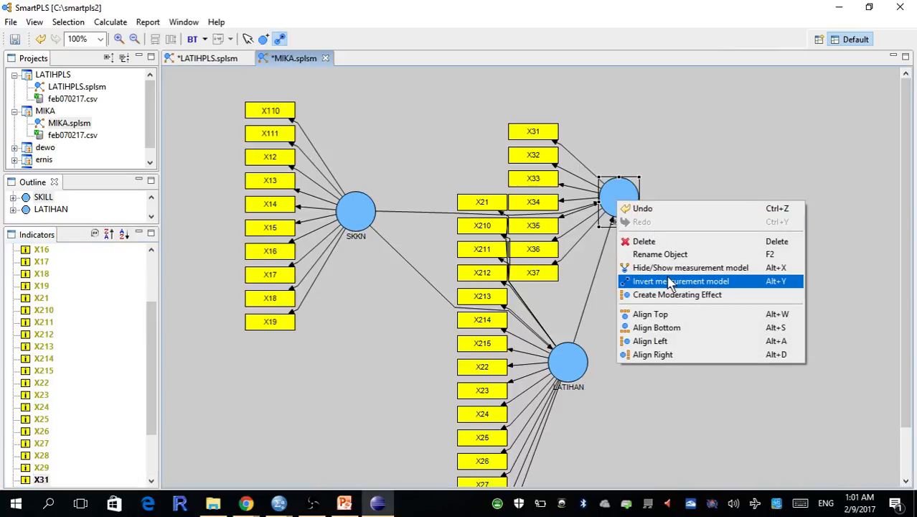
left_click(679, 355)
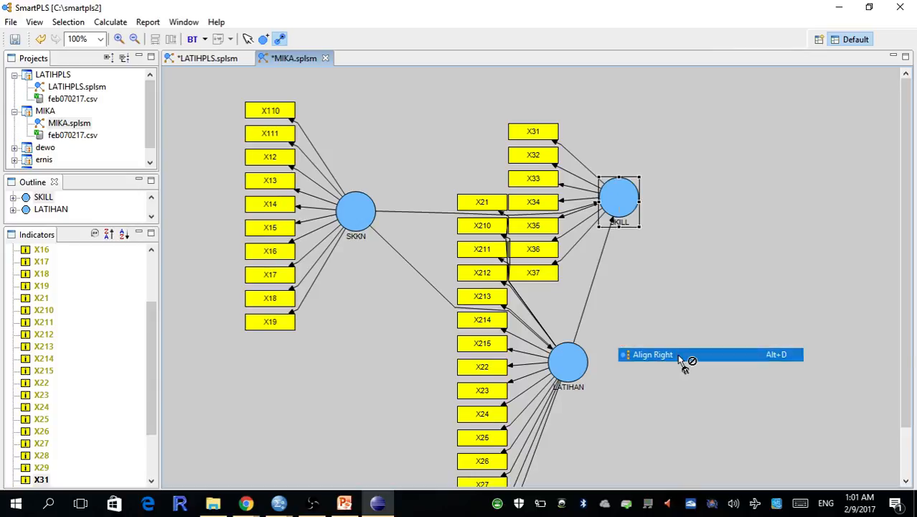
right_click(561, 367)
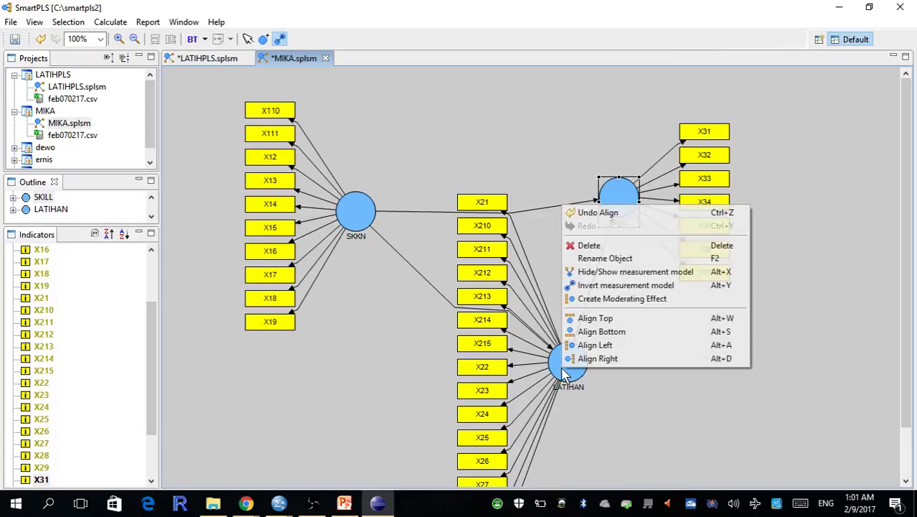
left_click(588, 333)
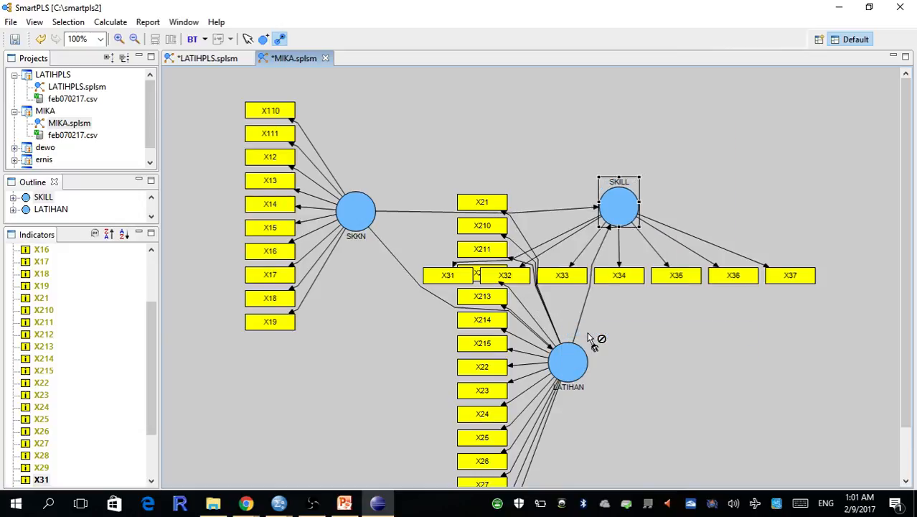
Realign SKILL's indicators to the right and try again to align LATIHAN's indicators at the bottom
right_click(618, 219)
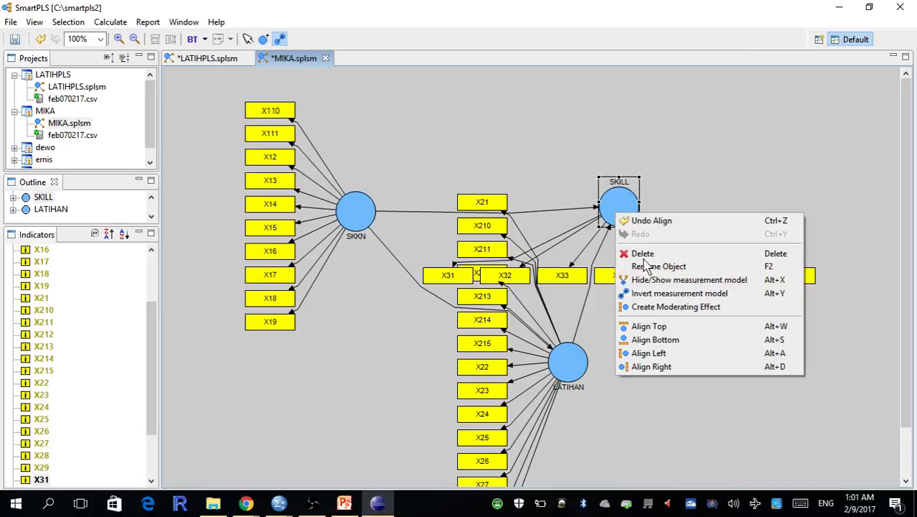
left_click(674, 367)
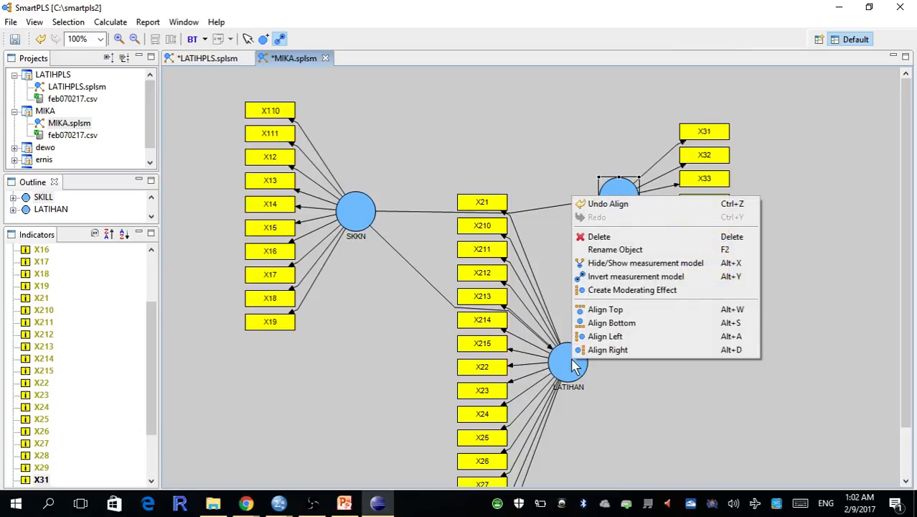
left_click(611, 324)
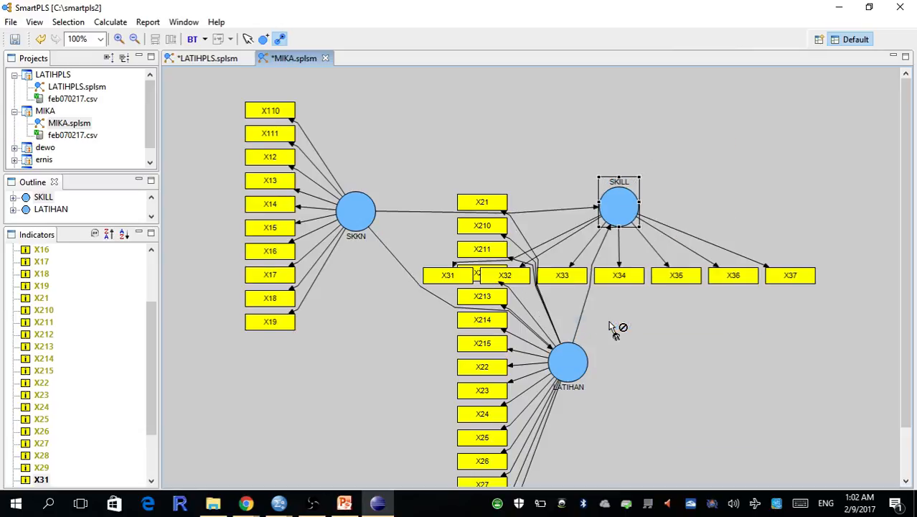
Align the SKILL indicators to the right of their circle, leave connection mode and deselect the variable
right_click(615, 215)
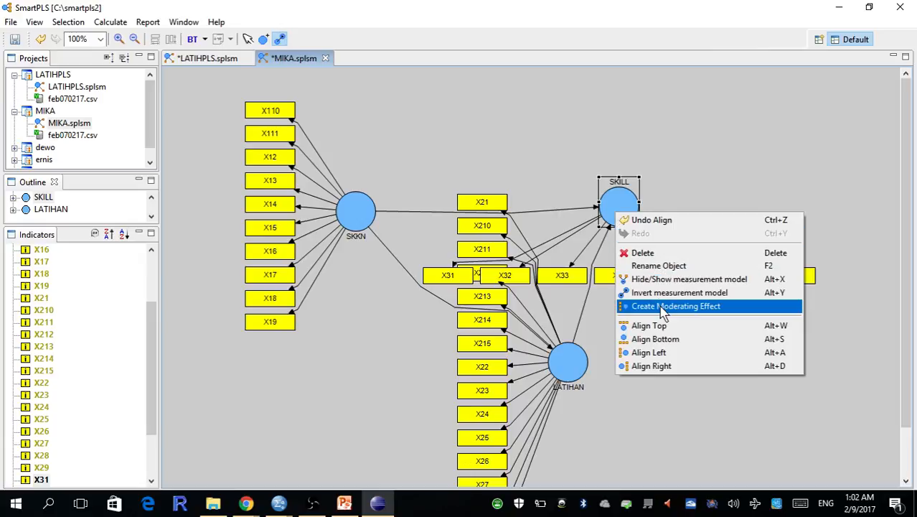
left_click(666, 367)
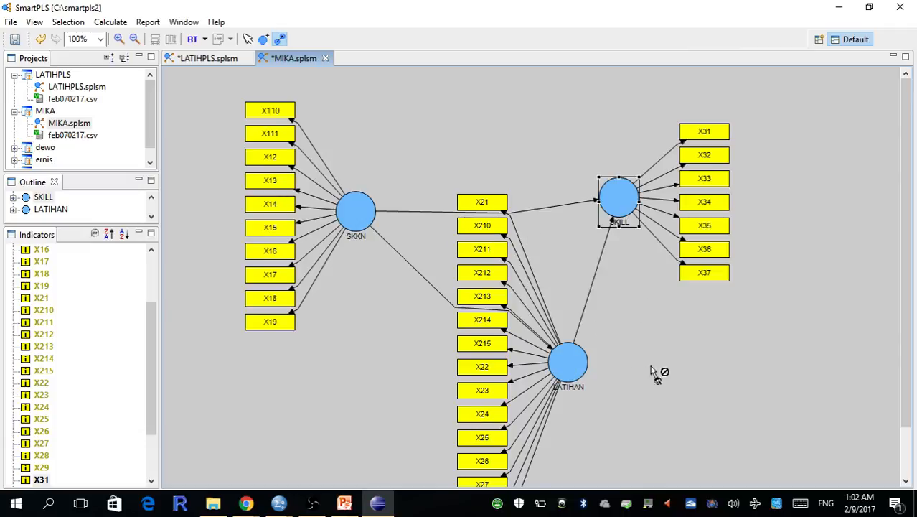
key("Escape")
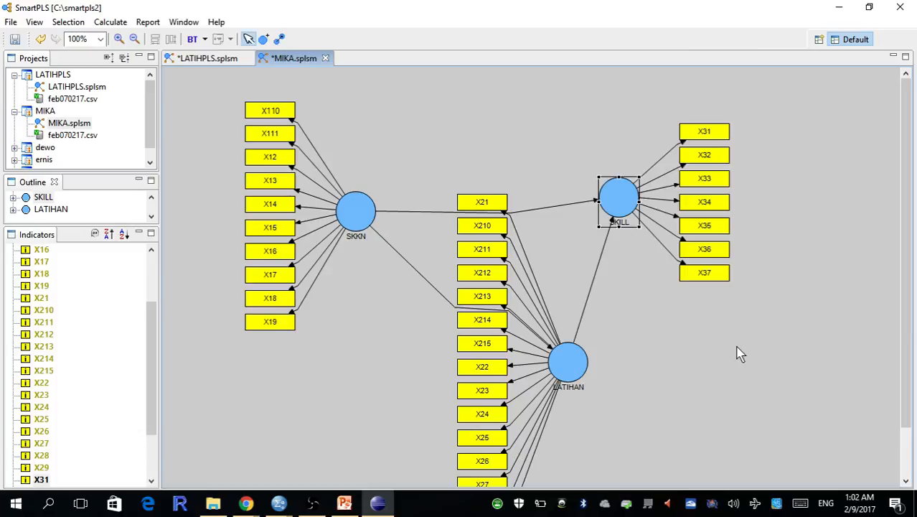
left_click(789, 337)
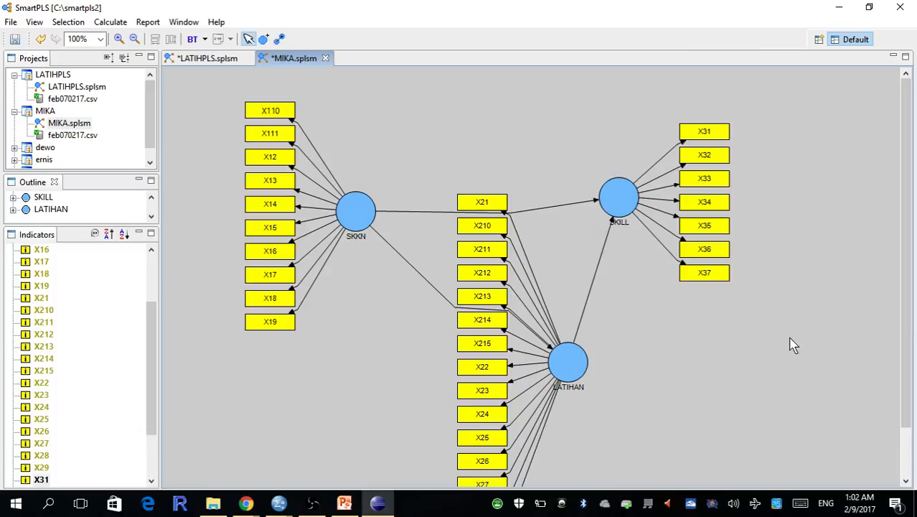
Align the LATIHAN indicators below their circle and move LATIHAN with its indicators up to between SKKN and SKILL
left_click(574, 370)
right_click(574, 373)
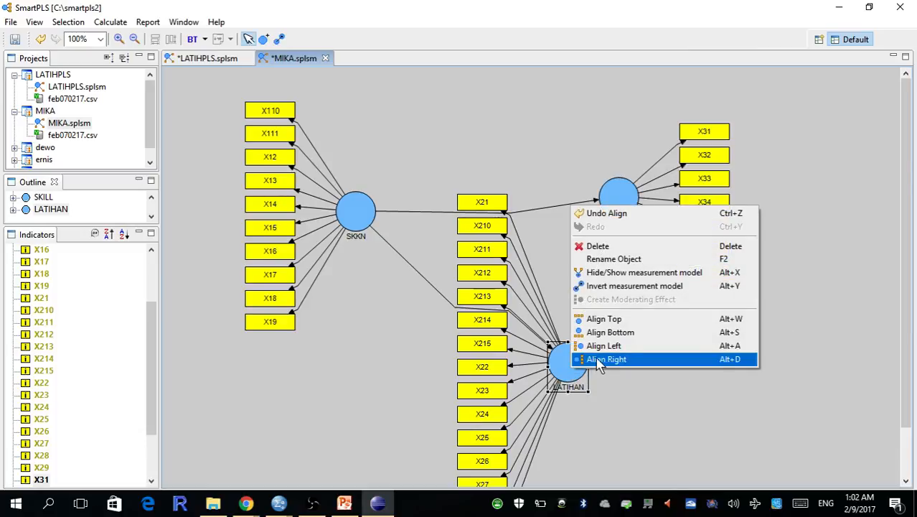
left_click(608, 333)
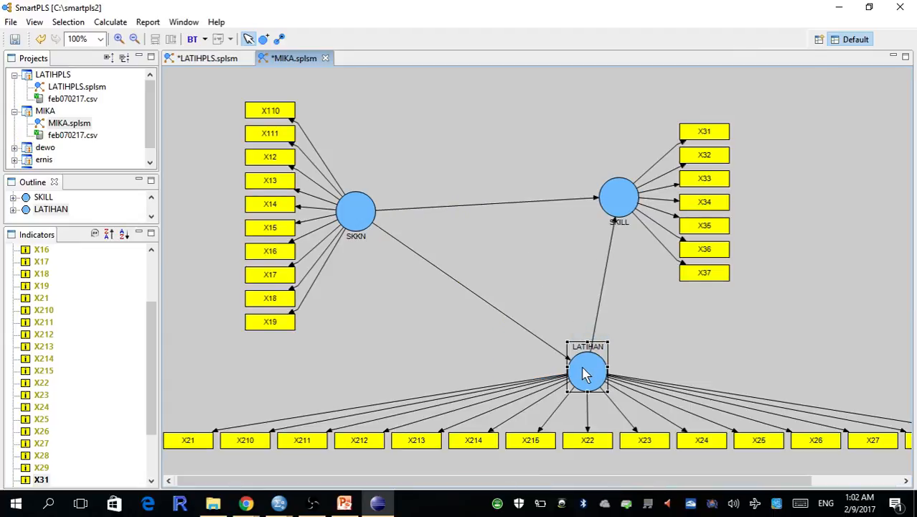
left_click_drag(579, 371, 527, 337)
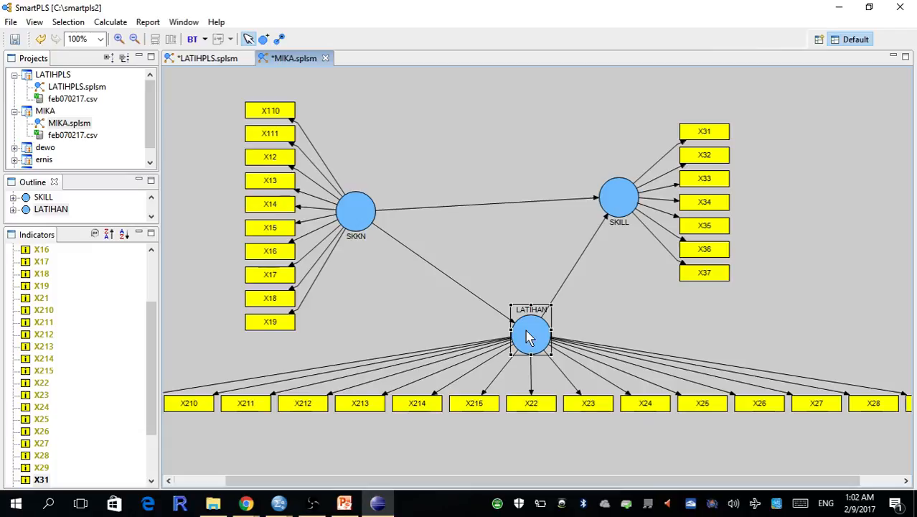
left_click_drag(527, 337, 504, 321)
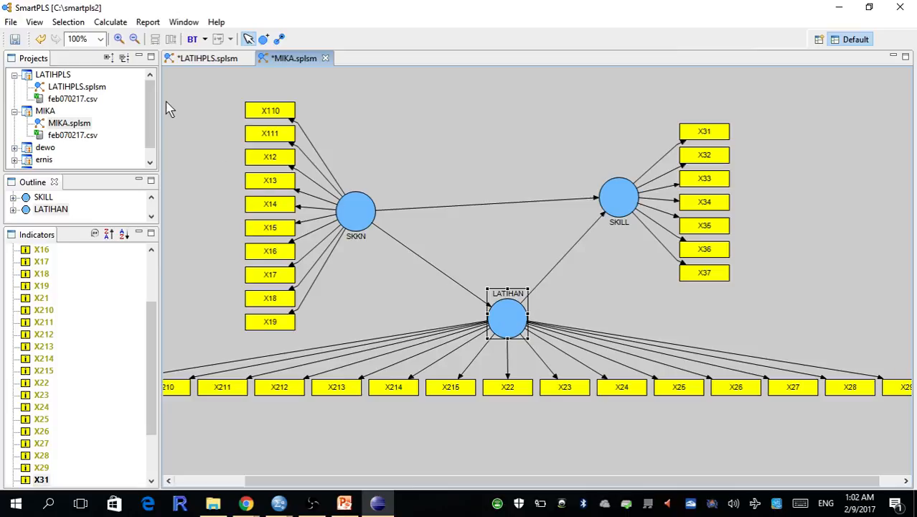
Run the PLS Algorithm with the Path Weighting Scheme and 300 maximum iterations, and generate its Html (Print) Report
left_click(113, 23)
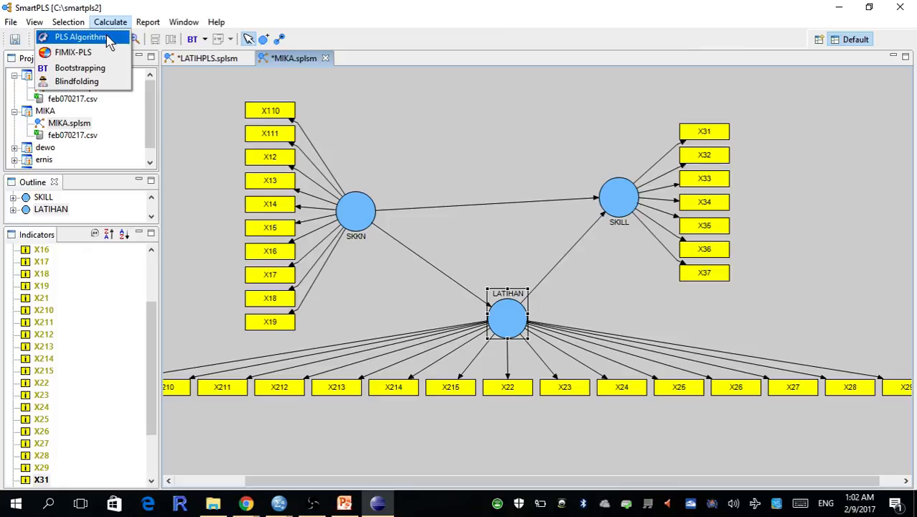
left_click(81, 37)
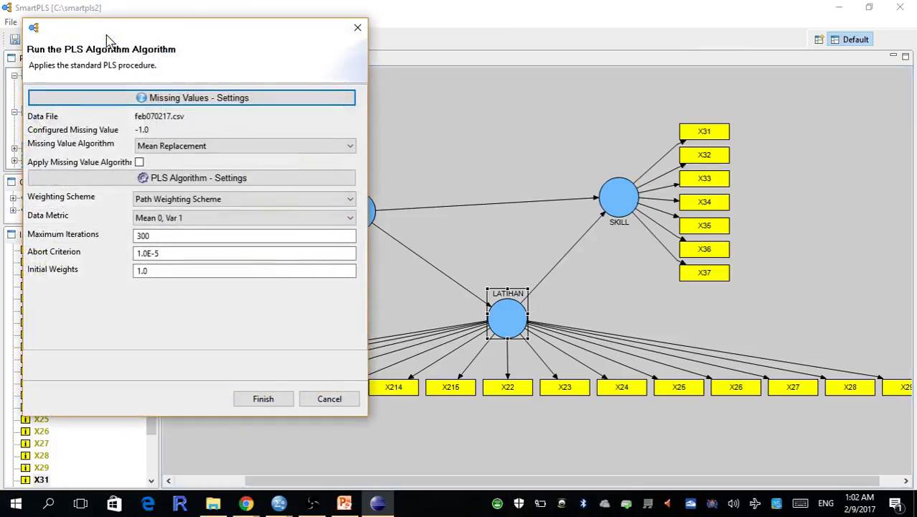
left_click(263, 399)
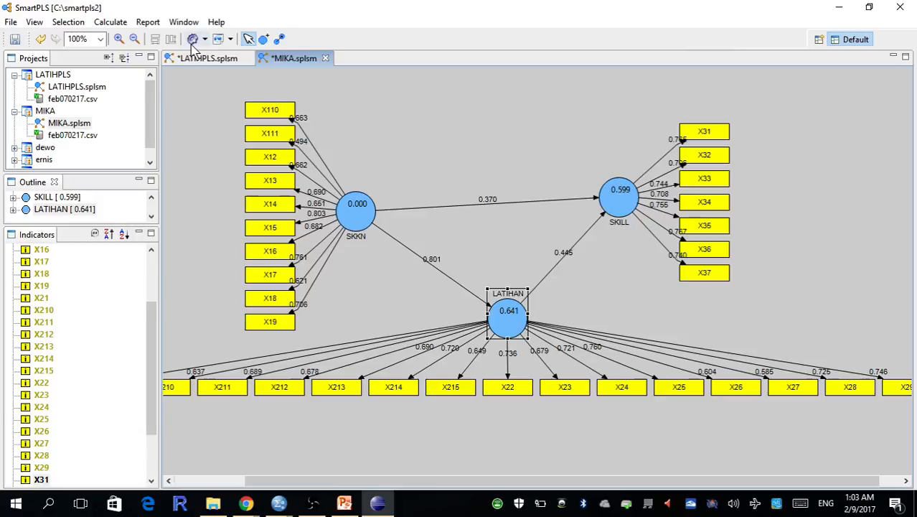
left_click(147, 23)
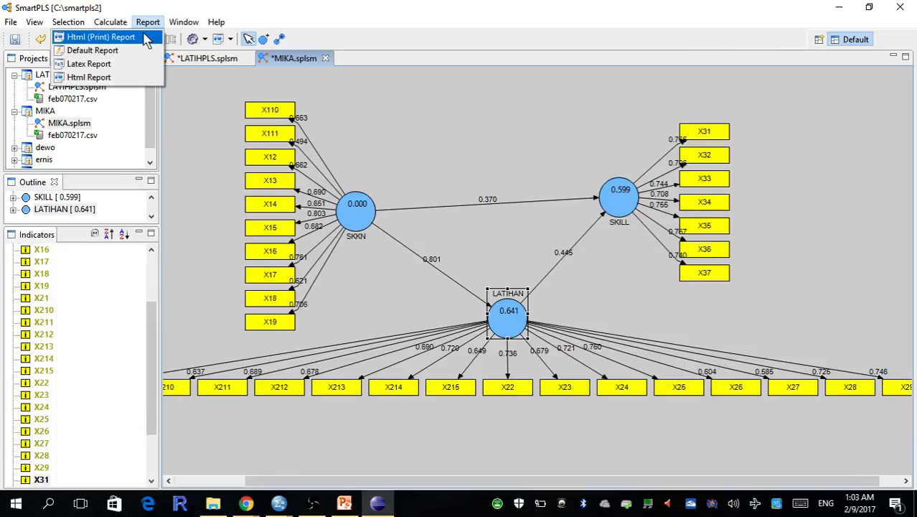
left_click(144, 37)
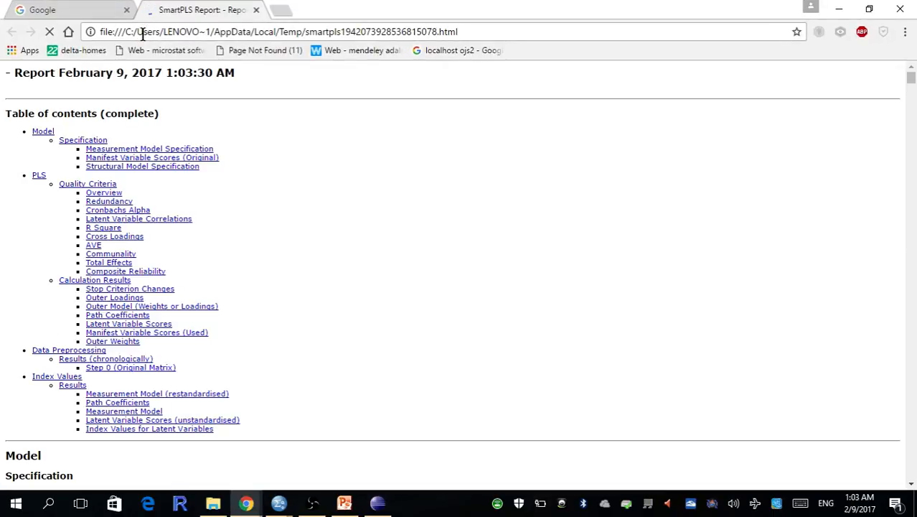
Examine the Measurement Model Specification, R Square and Latent Variable Correlations sections and the quality criteria list in the PLS report
left_click(135, 150)
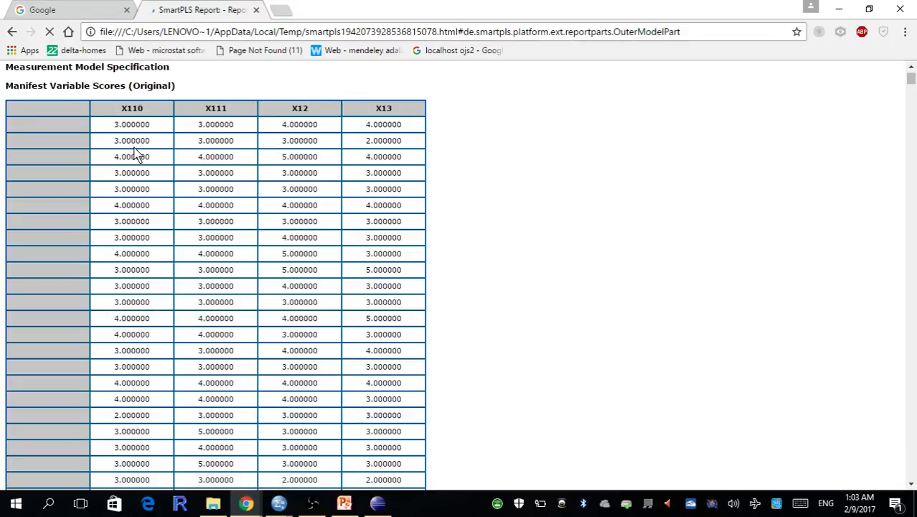
left_click(13, 33)
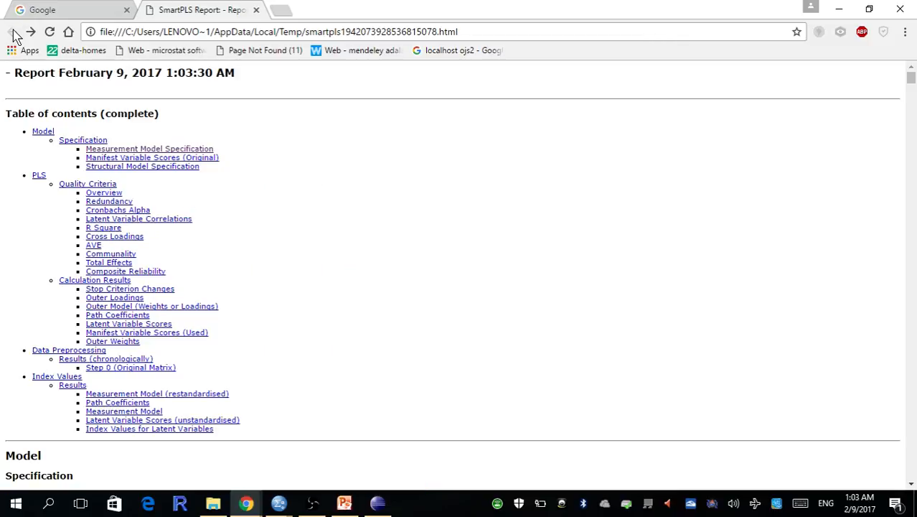
left_click(102, 227)
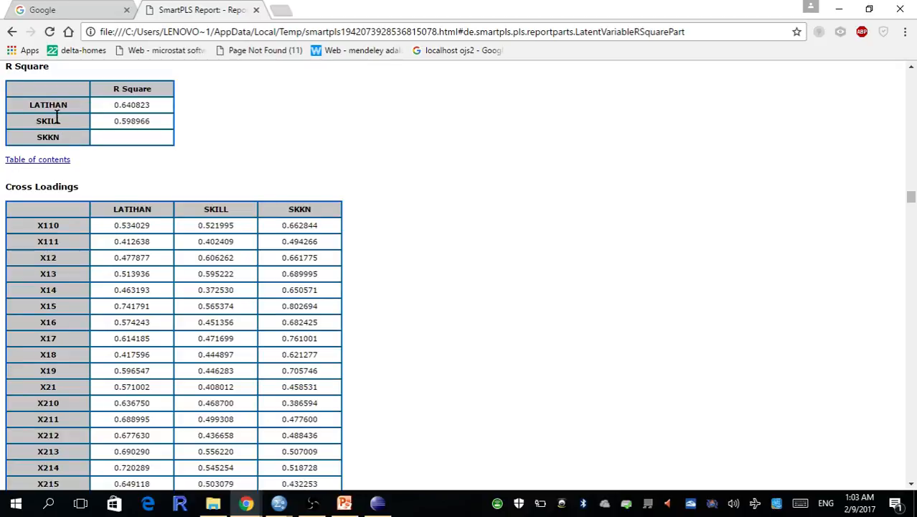
left_click(11, 33)
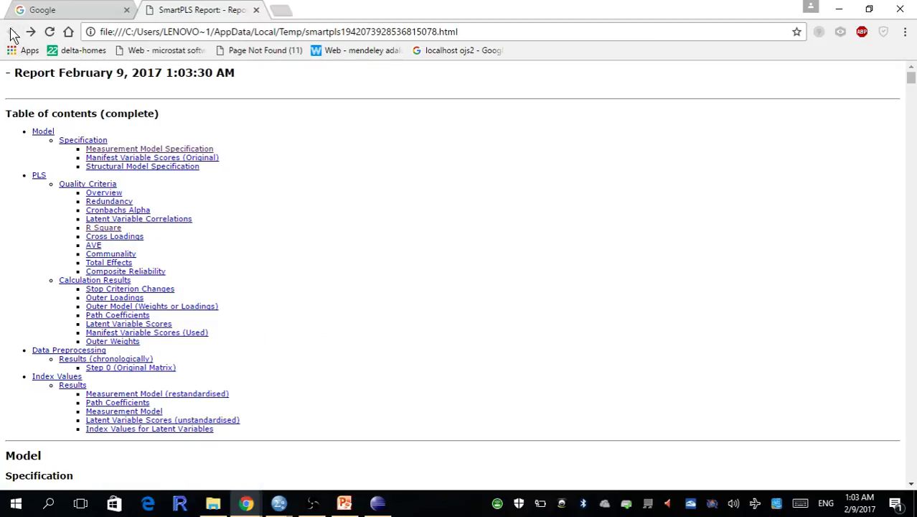
left_click(143, 222)
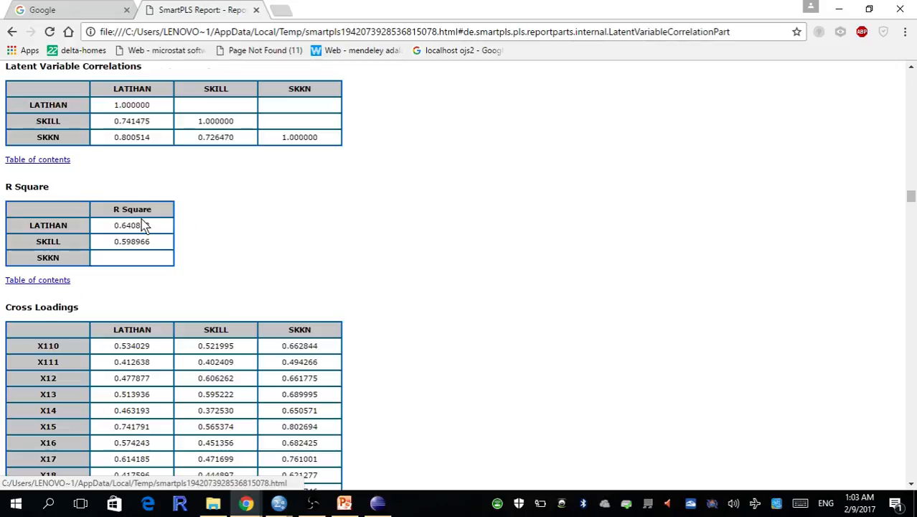
left_click(11, 32)
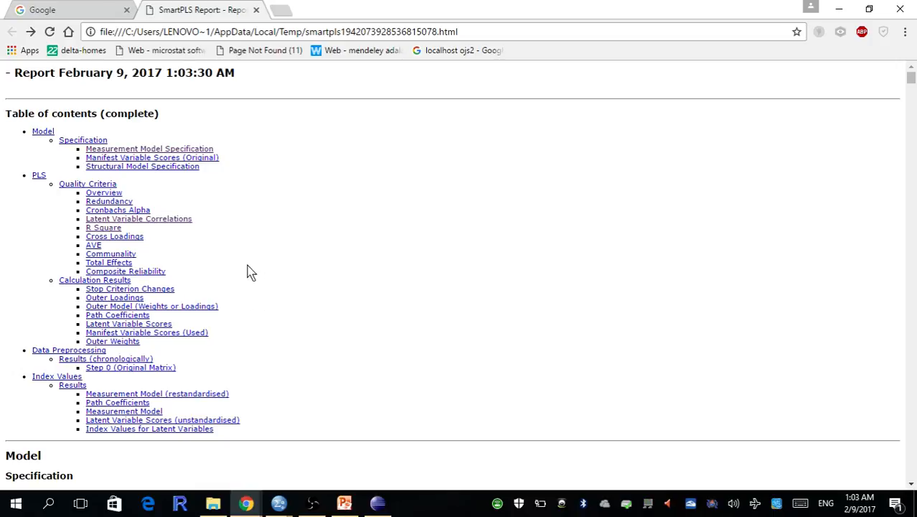
left_click_drag(225, 177, 276, 313)
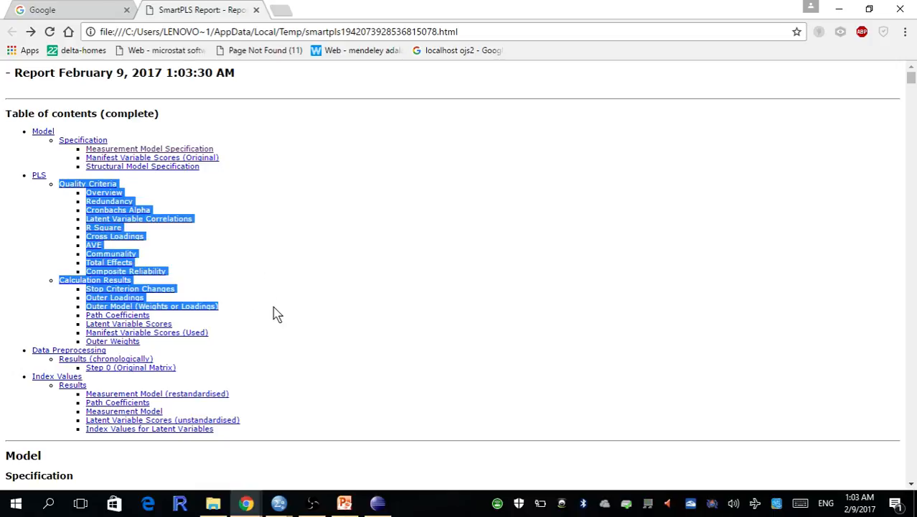
Switch back to SmartPLS and run Bootstrapping on the MIKA model with No Sign Changes, 100 cases and 500 samples
left_click(380, 505)
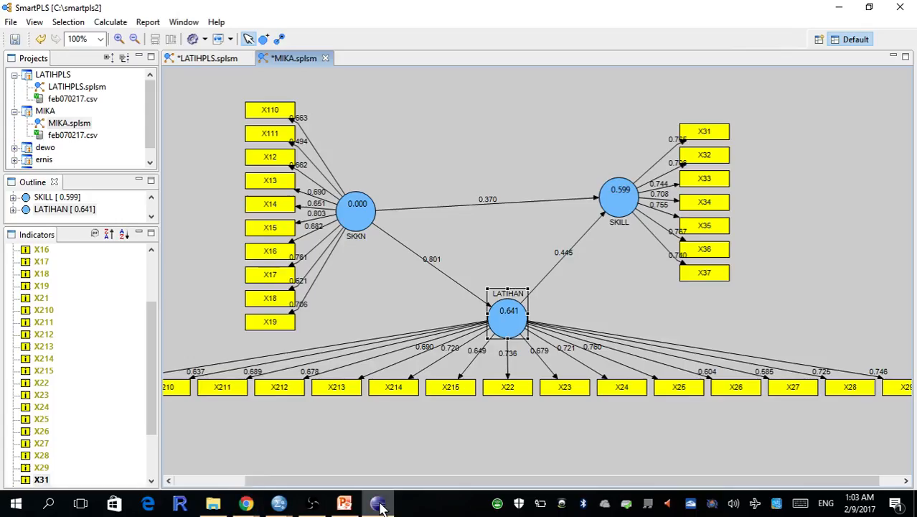
left_click(419, 436)
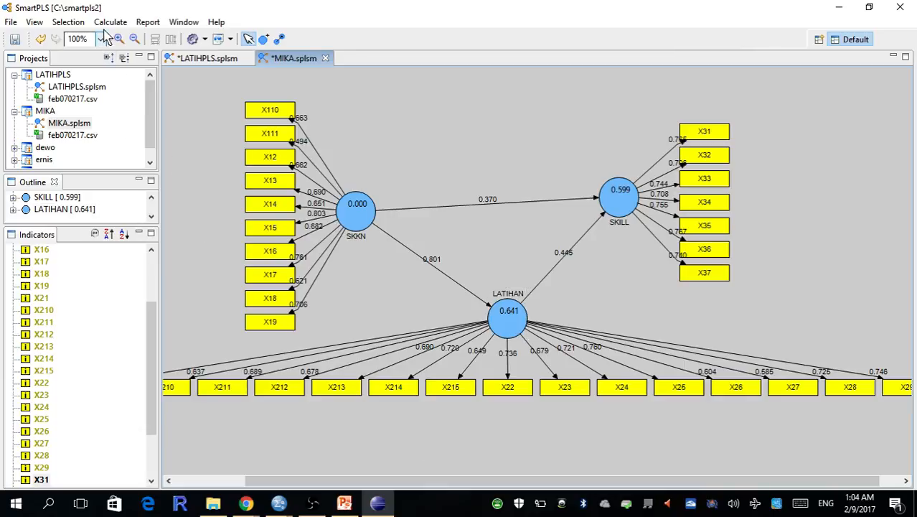
left_click(107, 22)
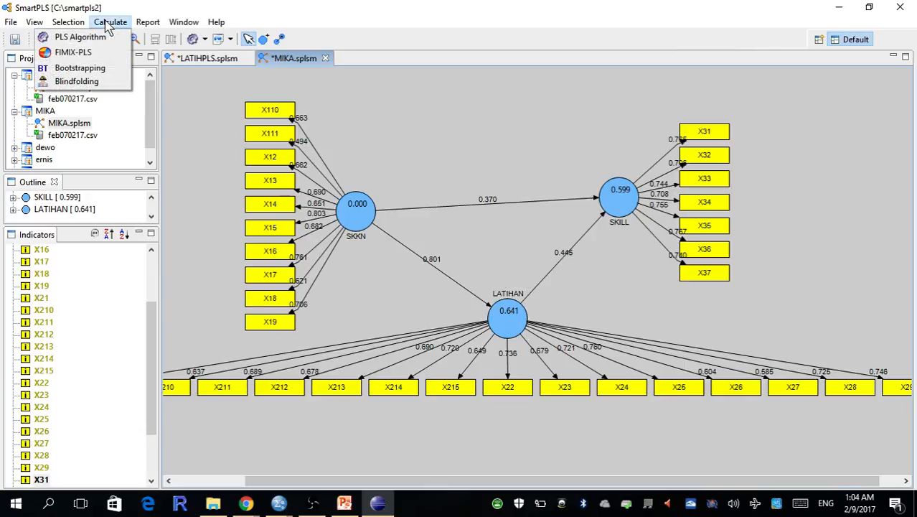
left_click(97, 68)
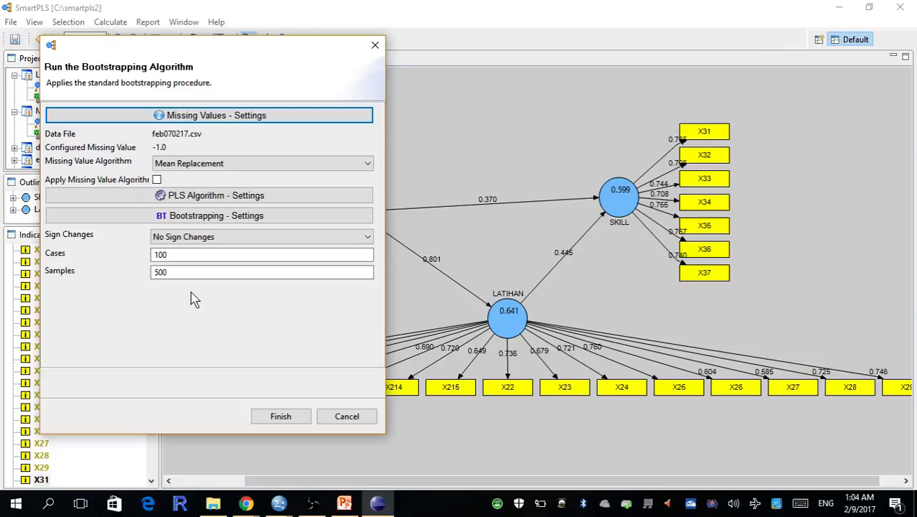
left_click(280, 419)
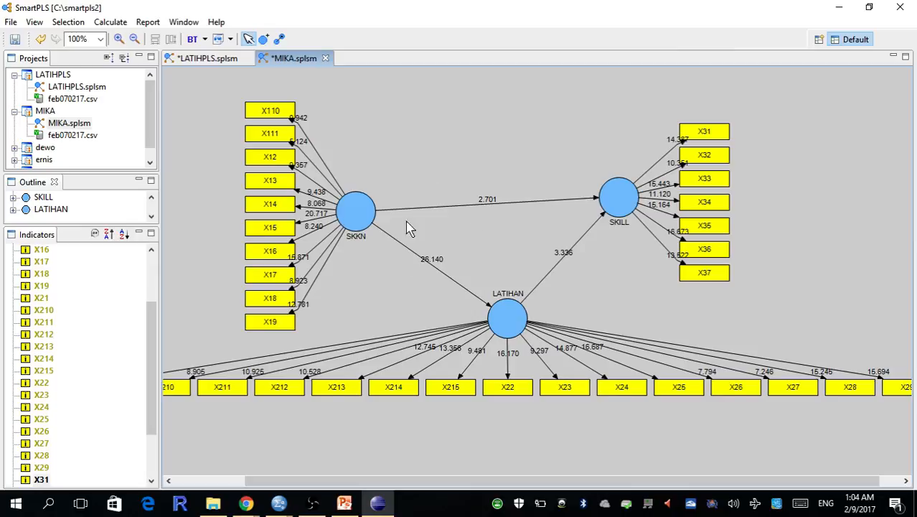
Generate the Html (Print) Report for the bootstrapping results
left_click(115, 23)
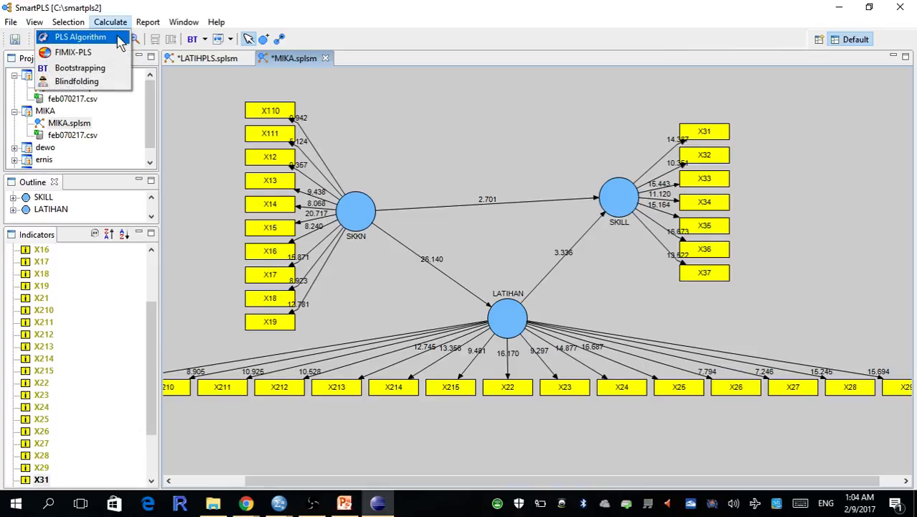
mouse_move(147, 27)
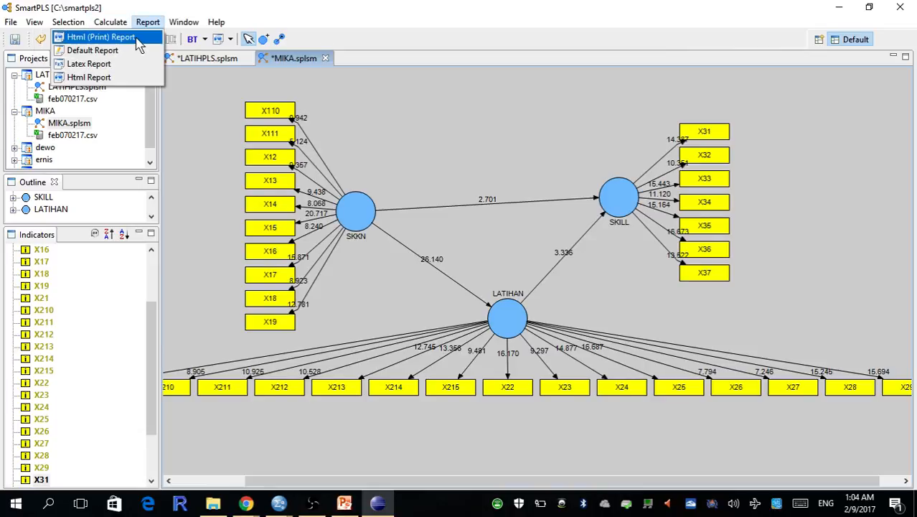
left_click(137, 40)
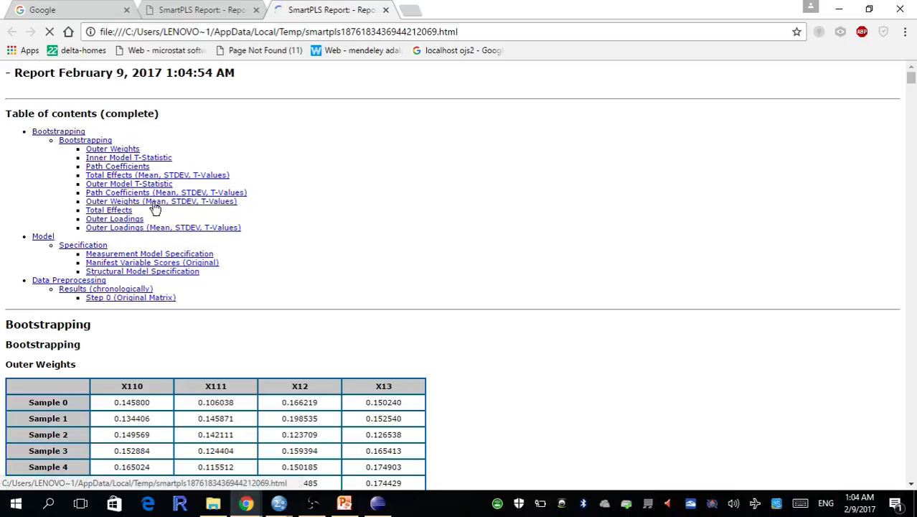
Examine the Total Effects and Path Coefficients (Mean, STDEV, T-Values) sections of the bootstrapping report
left_click(109, 210)
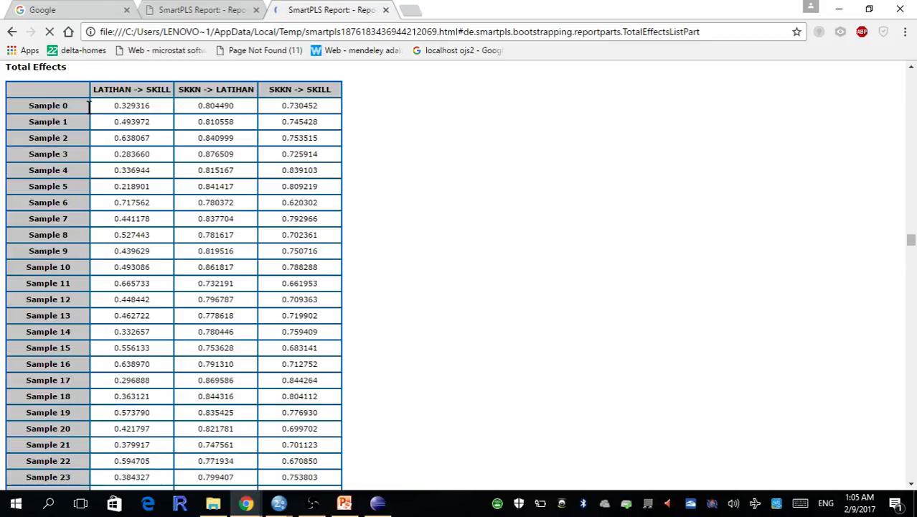
left_click(14, 34)
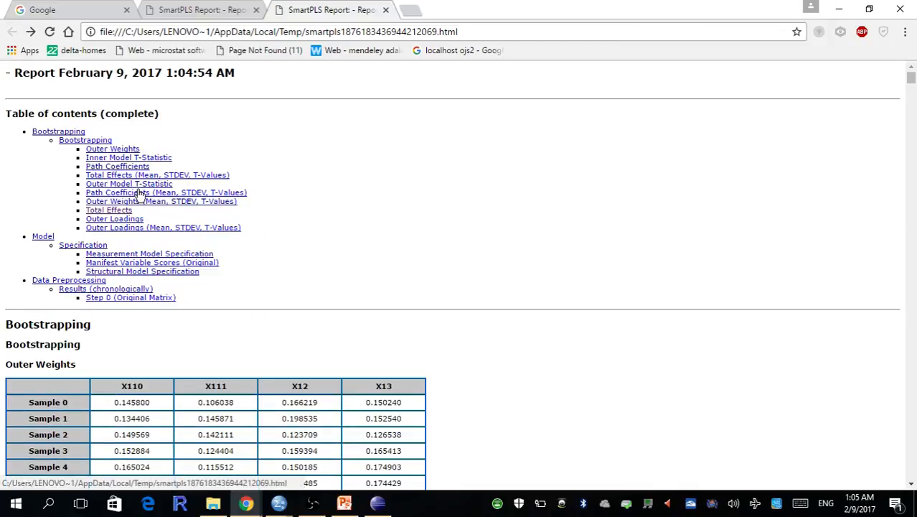
left_click(138, 194)
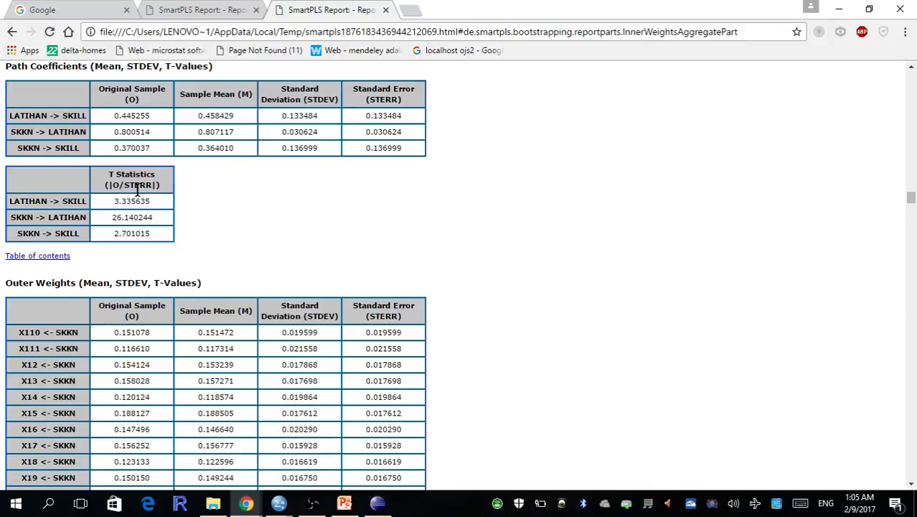
left_click(13, 33)
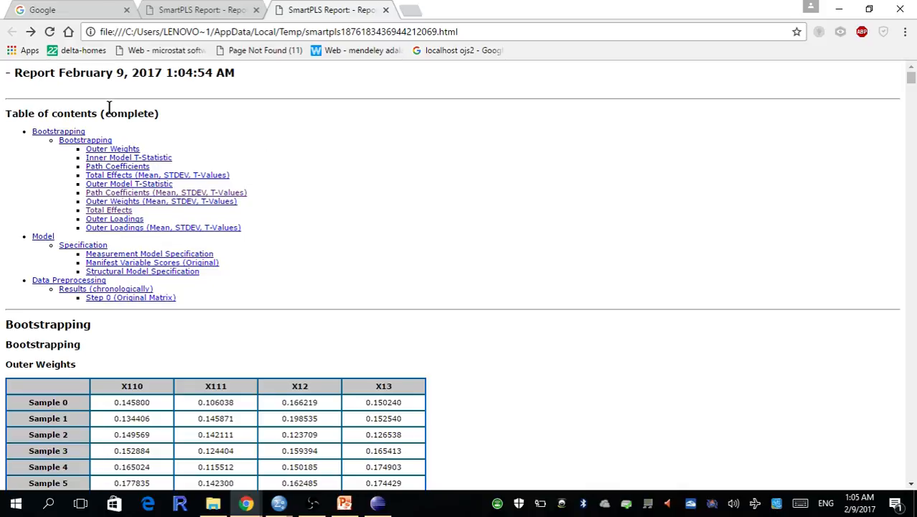
left_click_drag(117, 108, 139, 90)
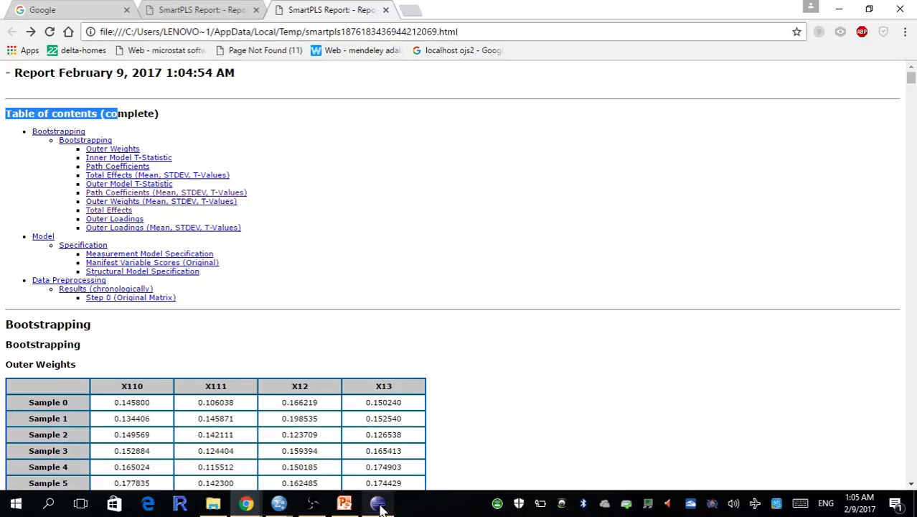
Switch back to SmartPLS and export the MIKA model diagram as a BMP image named MIKA in the hotman istn folder
mouse_move(376, 506)
left_click(372, 465)
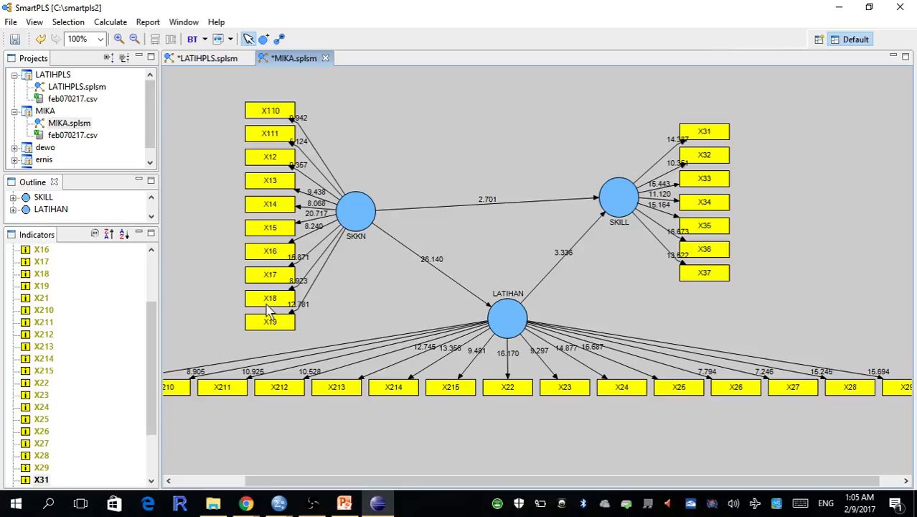
left_click(12, 23)
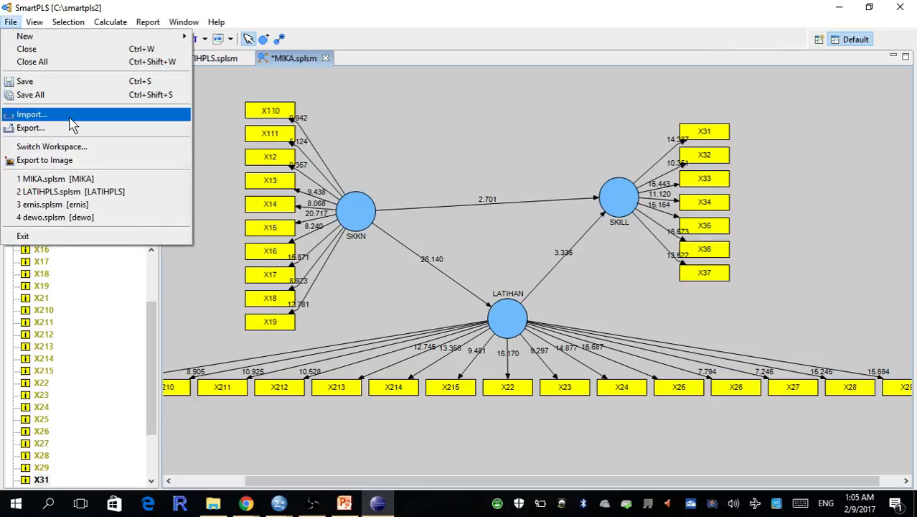
left_click(91, 163)
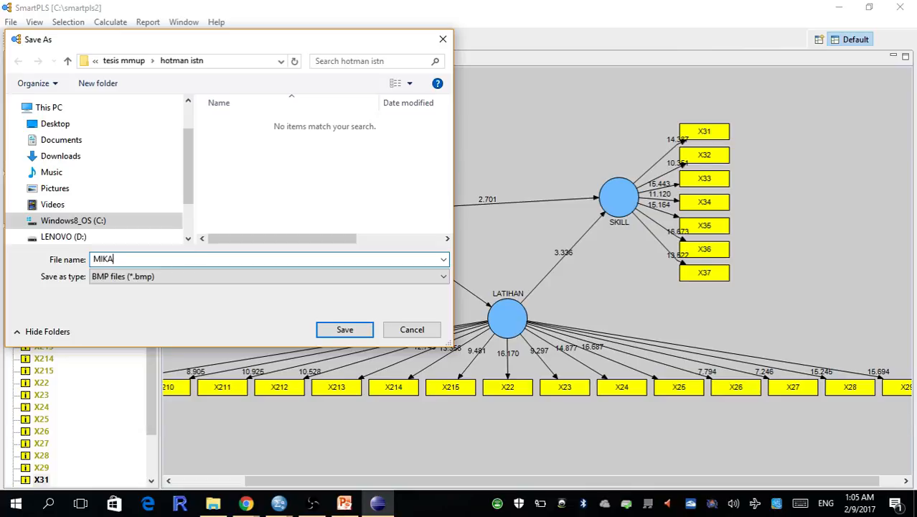
left_click(343, 331)
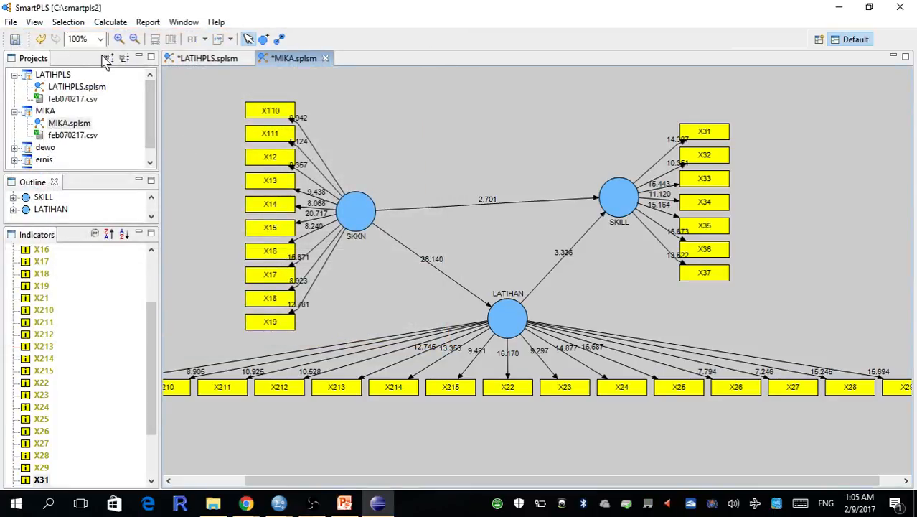
Move the Projects view to span the full width above the model editor and shrink its height
left_click_drag(101, 56, 127, 52)
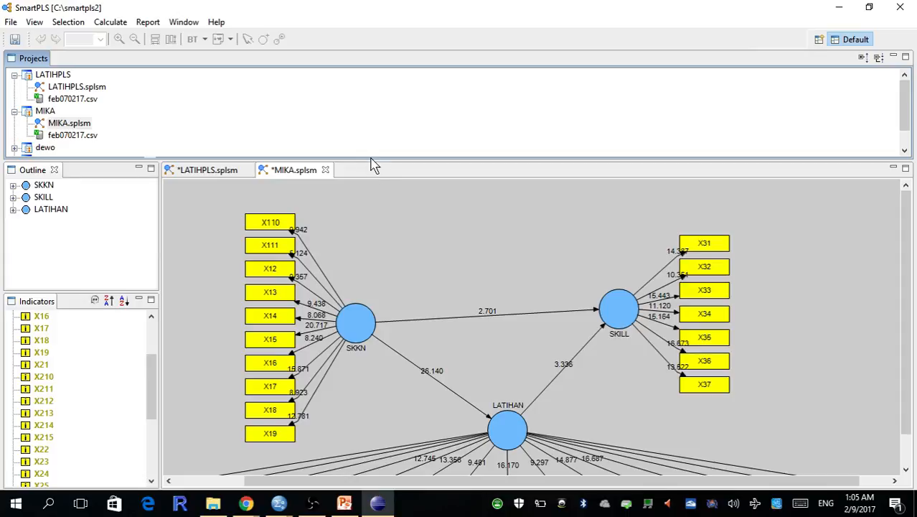
left_click_drag(370, 159, 372, 94)
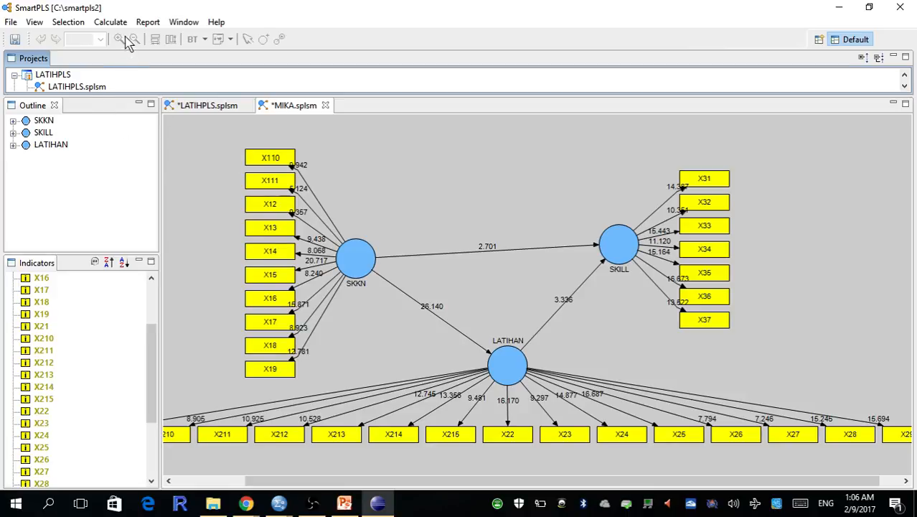
Generate a fresh Html (Print) Report from the MIKA bootstrapping results and view its Outer Loadings section
left_click(146, 23)
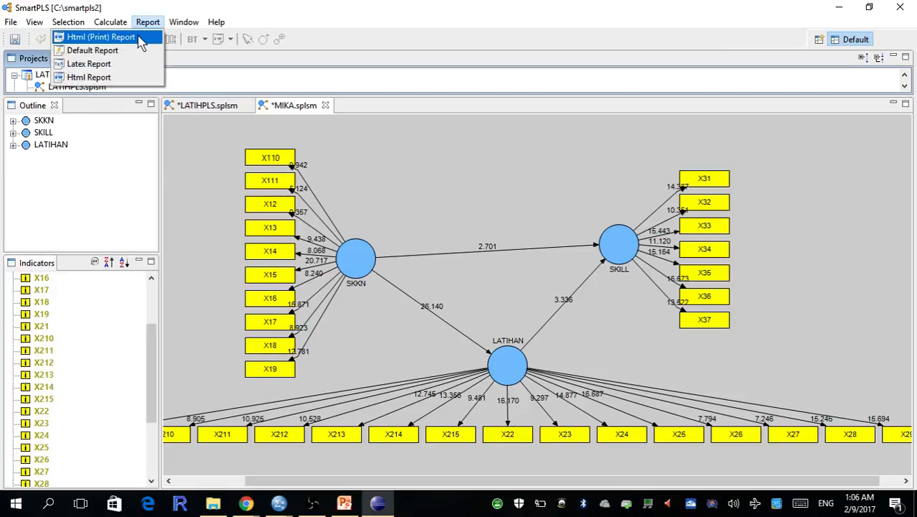
left_click(137, 36)
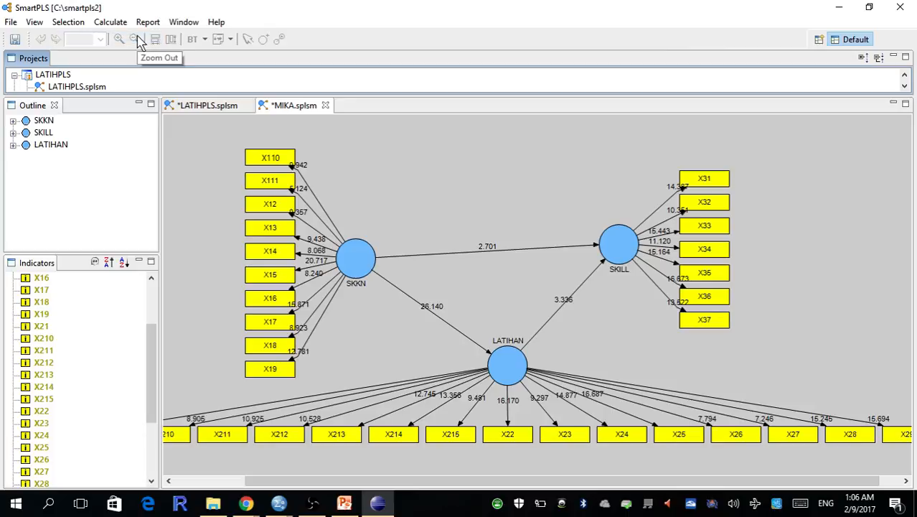
left_click(203, 149)
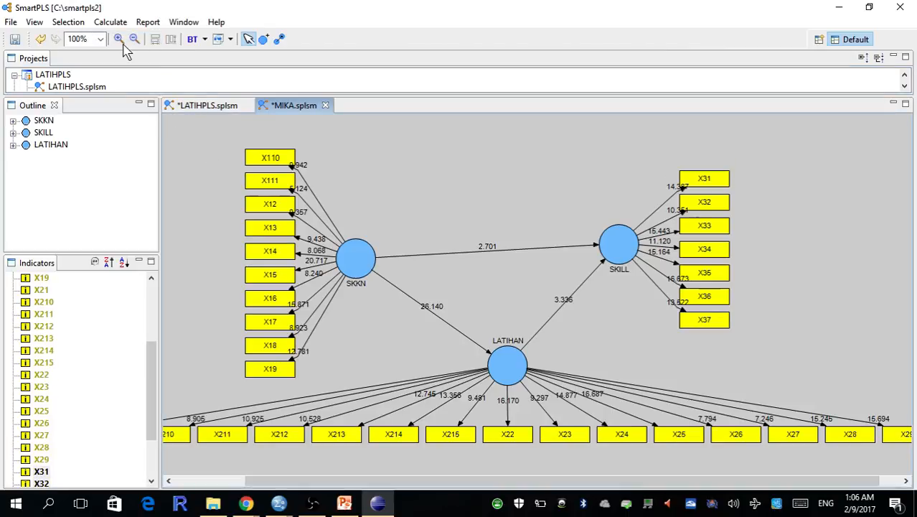
left_click(147, 27)
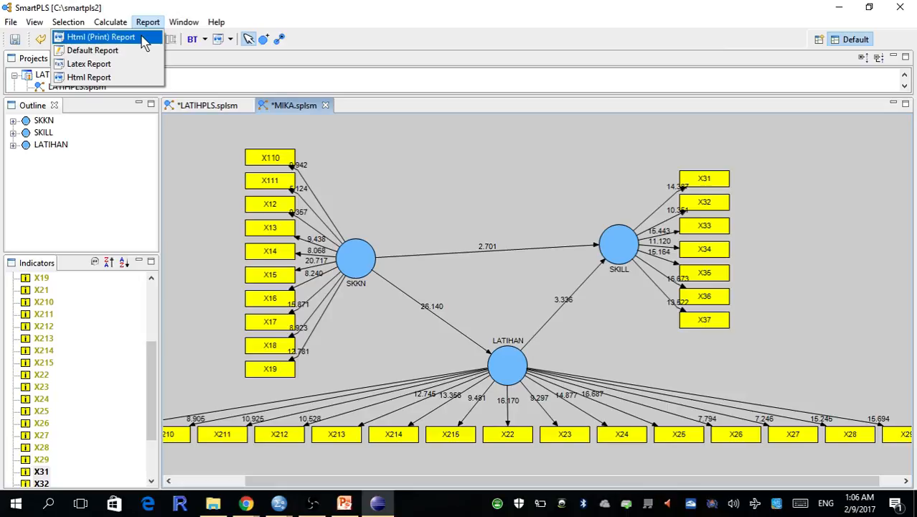
left_click(142, 39)
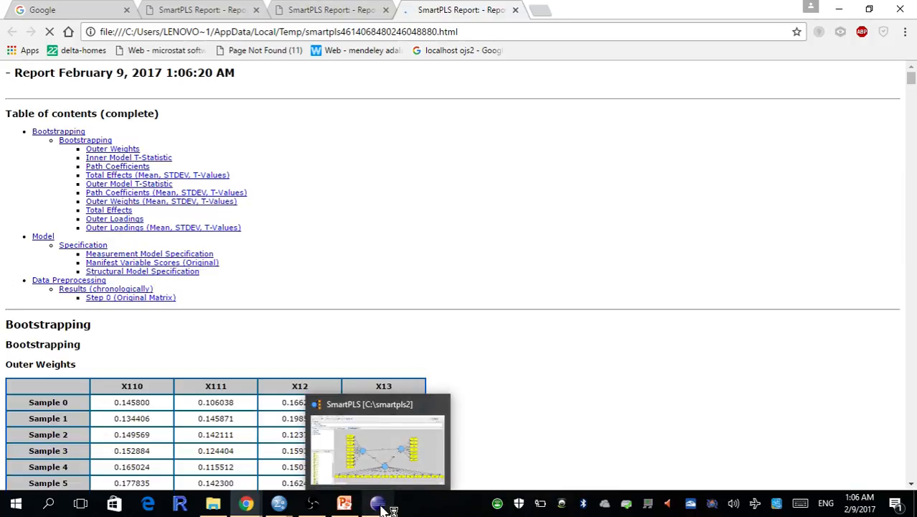
left_click(138, 220)
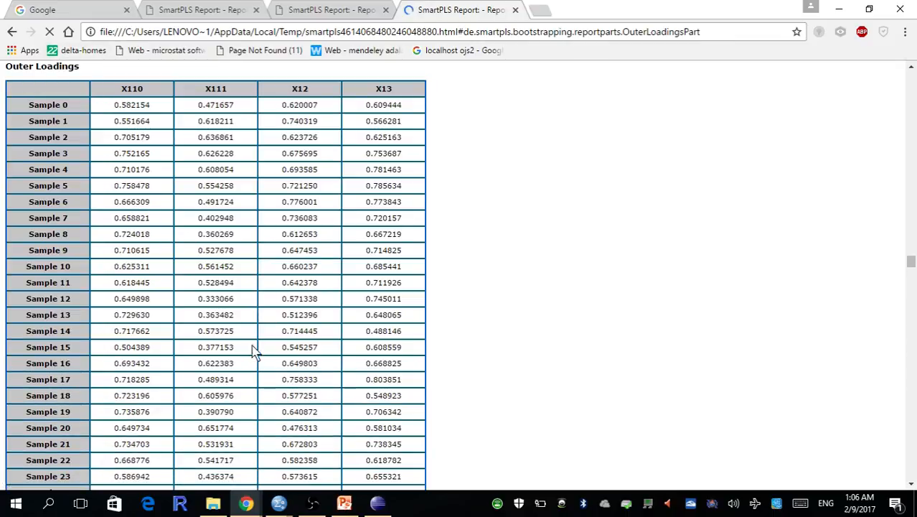
Switch back to SmartPLS and run the PLS Algorithm on the MIKA model with Path Weighting Scheme and 300 maximum iterations
left_click(376, 505)
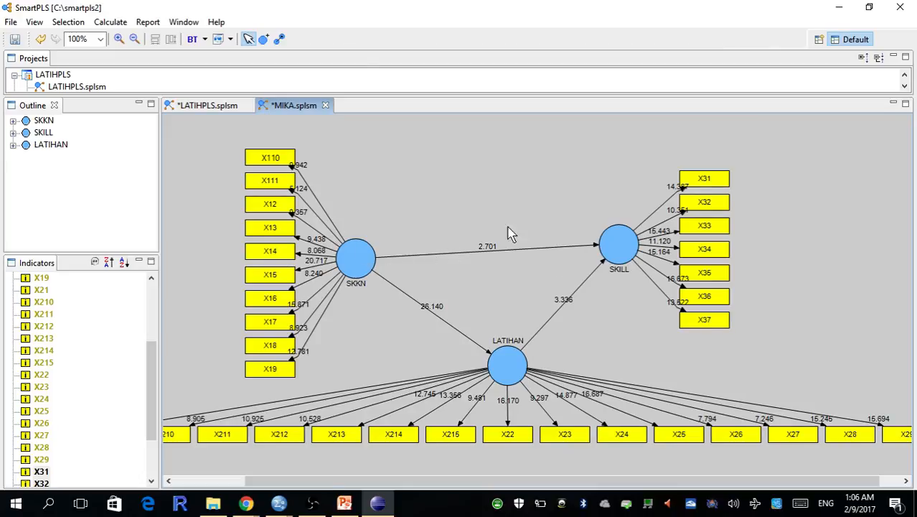
left_click(113, 22)
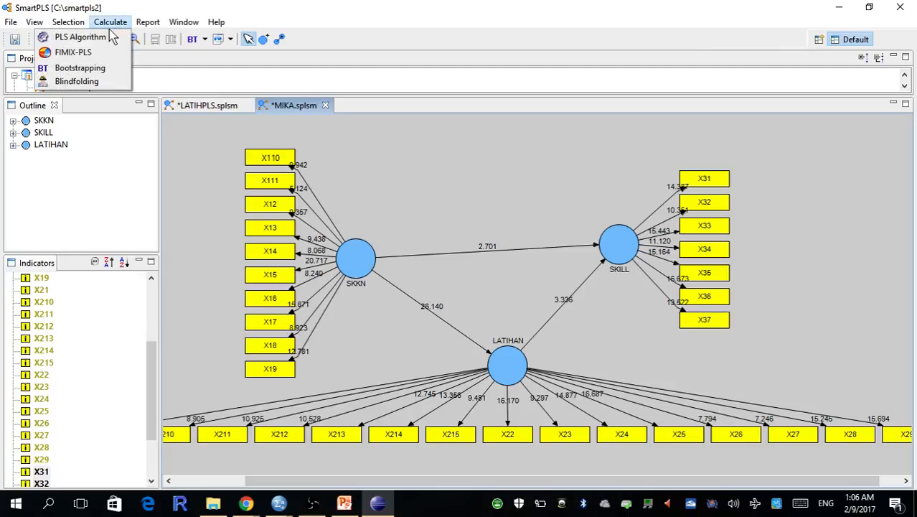
left_click(107, 36)
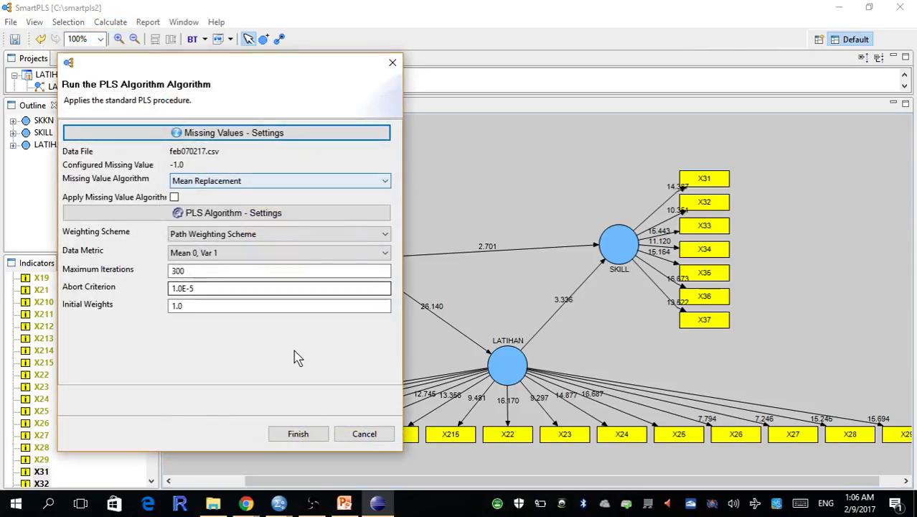
left_click(313, 432)
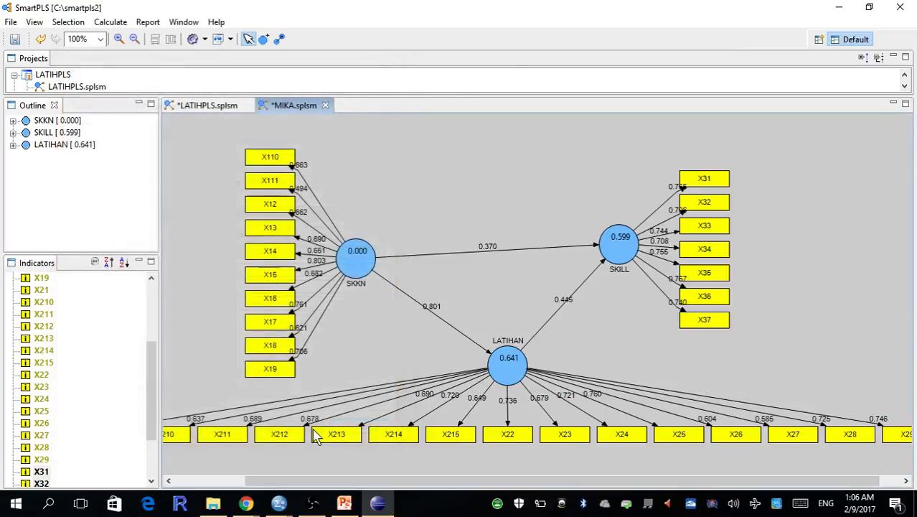